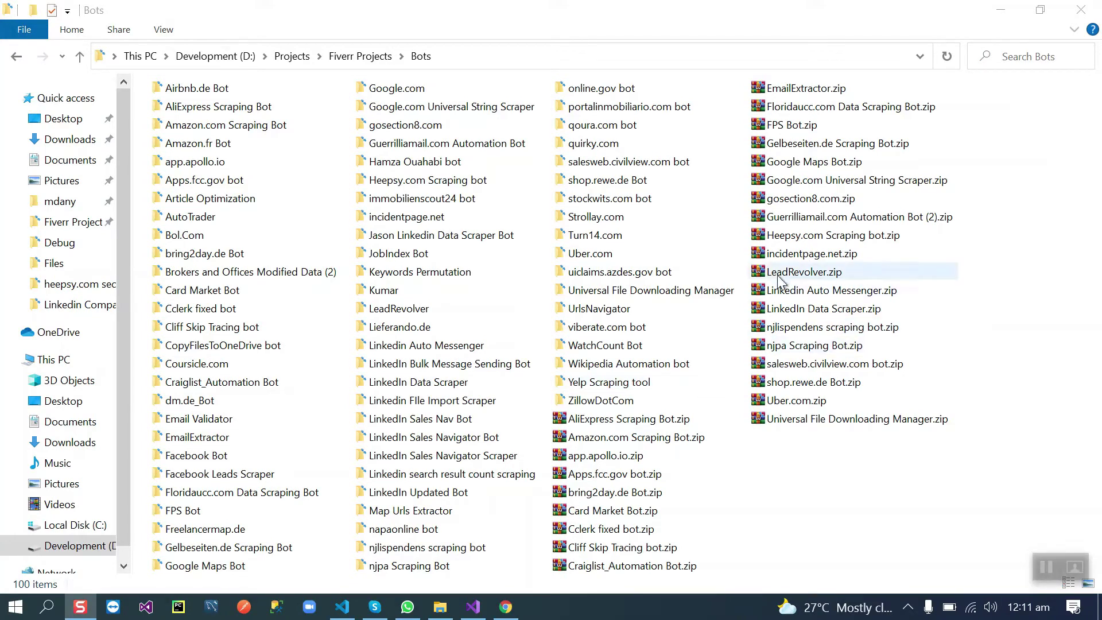
# Navigate into Application Files\heepsy.com second_1_0_0_10 and launch heepsy.com second.exe
pyautogui.click(790, 246)
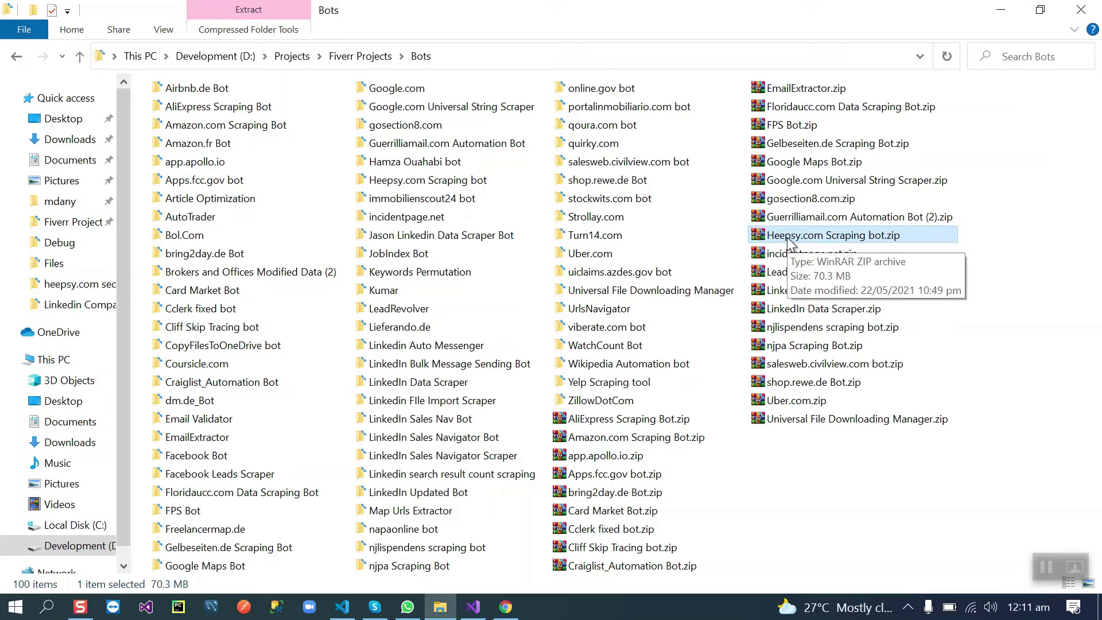
pyautogui.click(408, 191)
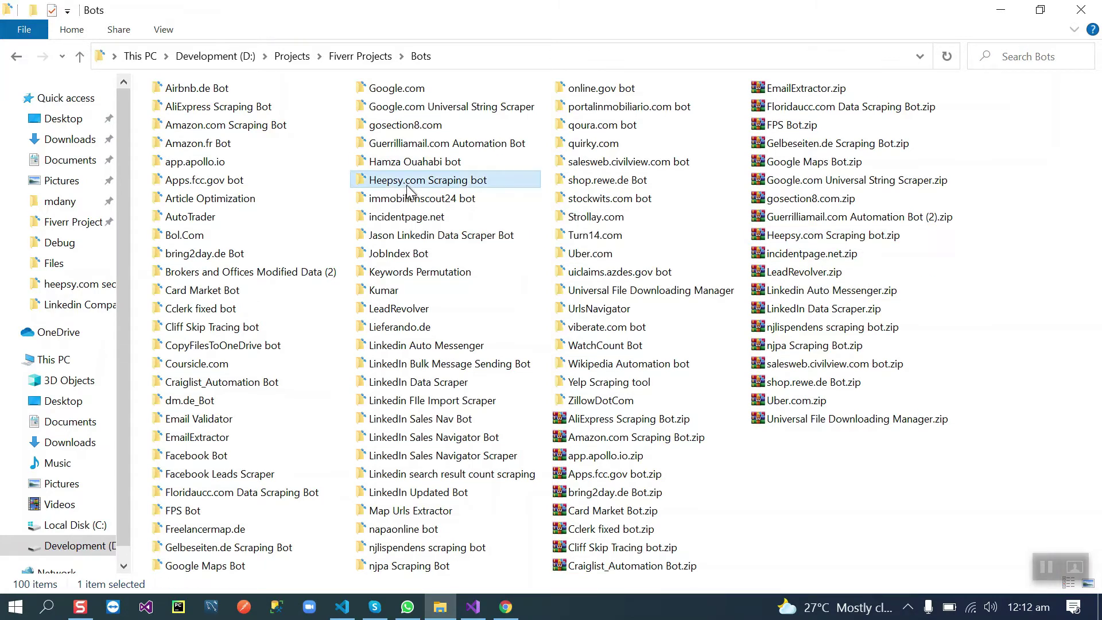
pyautogui.moveTo(428, 180)
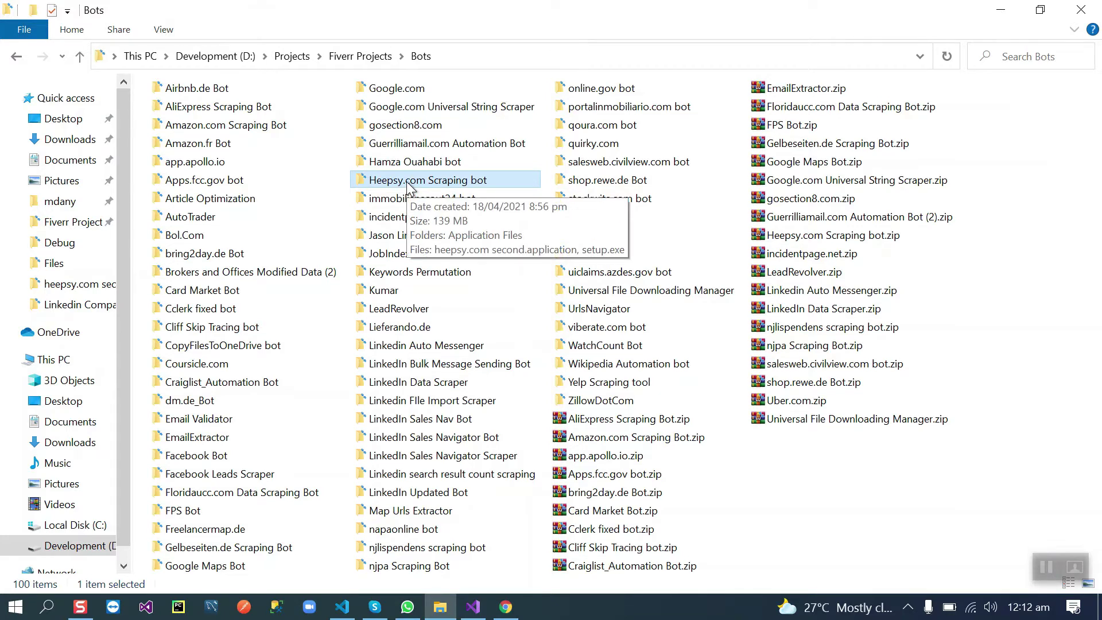
pyautogui.doubleClick(410, 187)
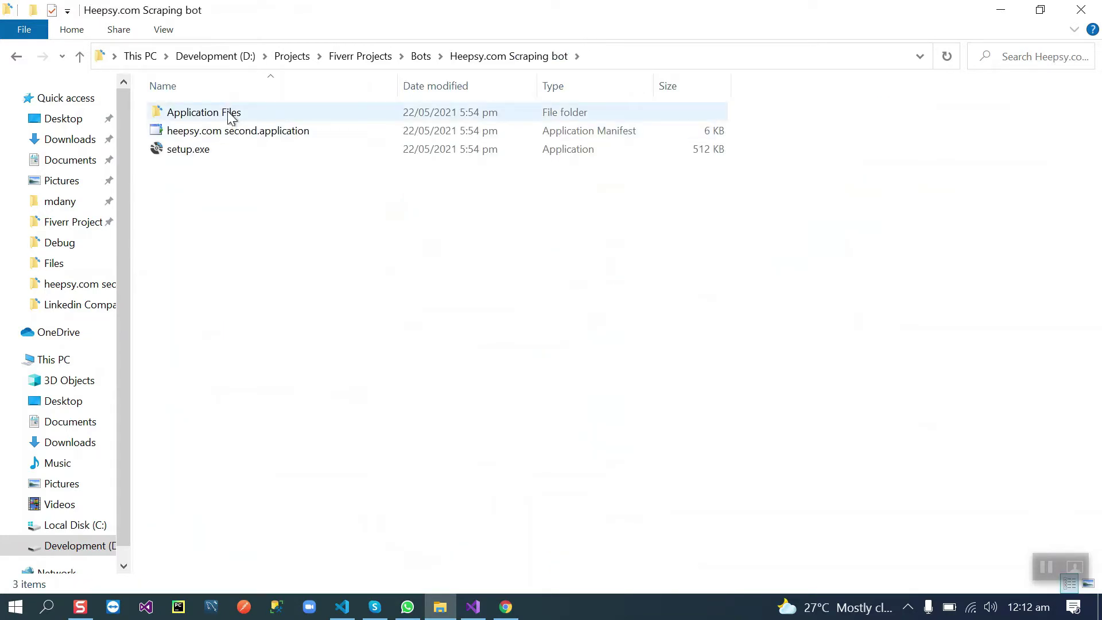
pyautogui.moveTo(204, 113)
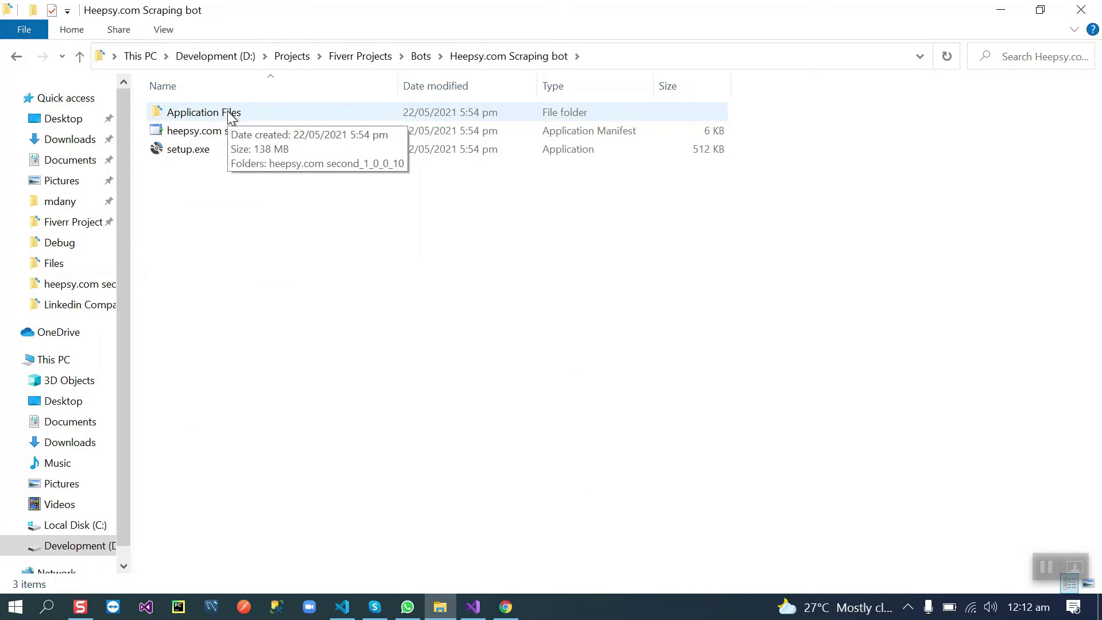
pyautogui.doubleClick(231, 119)
pyautogui.doubleClick(229, 118)
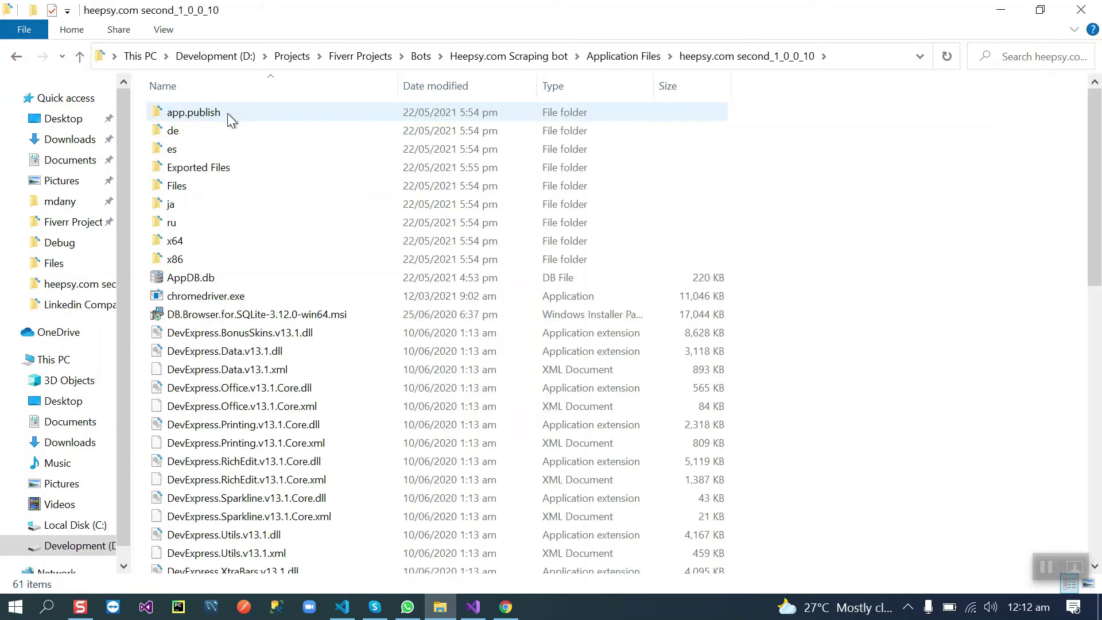
pyautogui.scroll(-2, 280, 272)
pyautogui.scroll(-5, 279, 271)
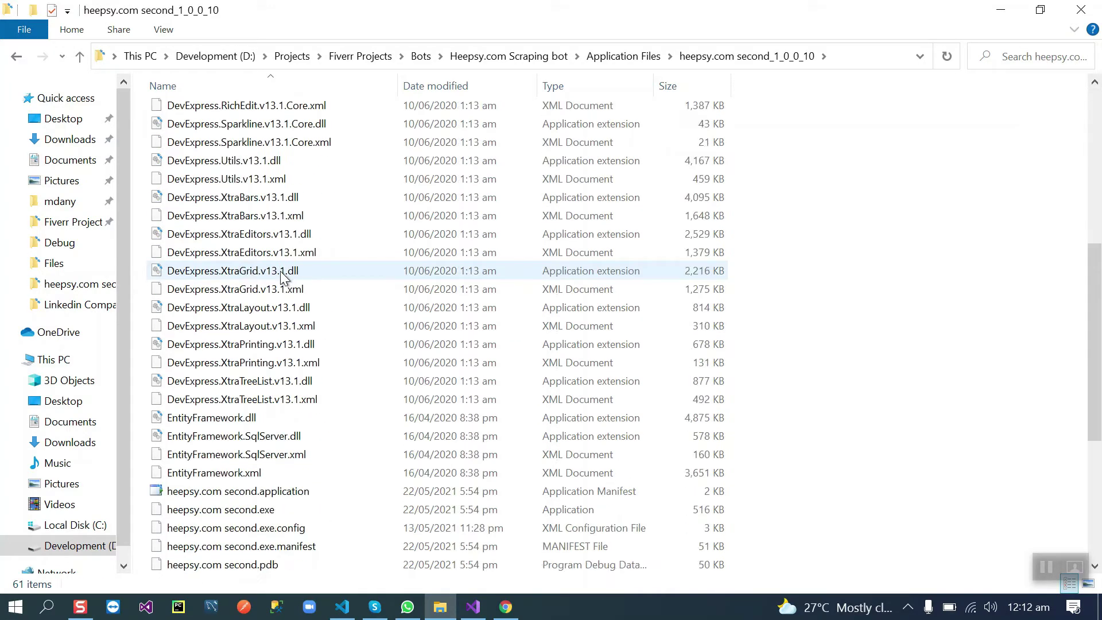
pyautogui.scroll(-3, 280, 271)
pyautogui.scroll(-2, 276, 274)
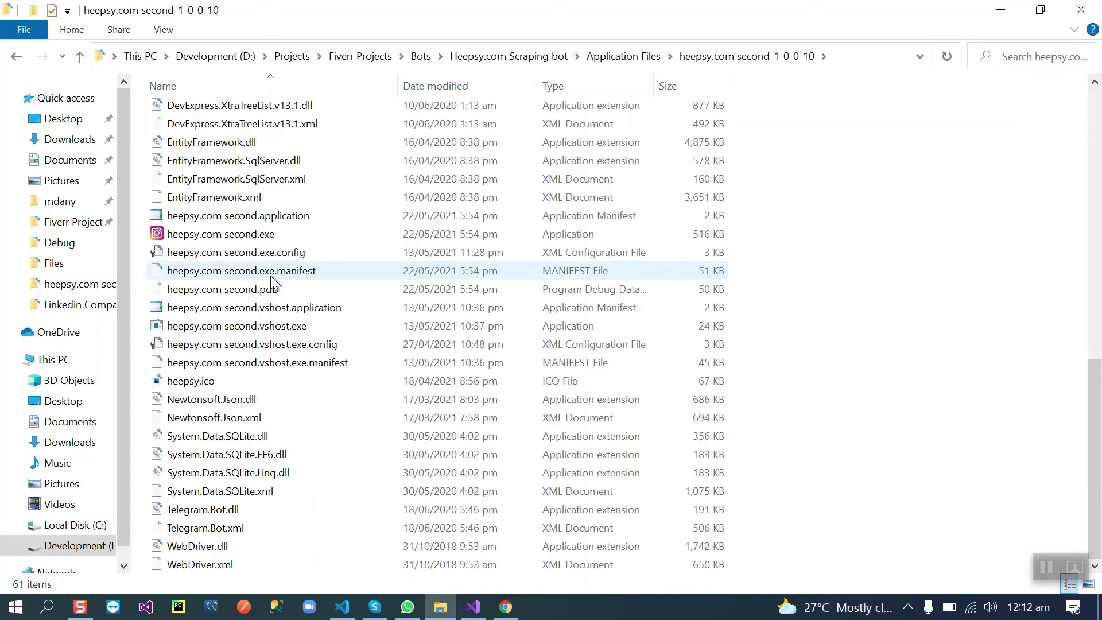
pyautogui.click(242, 243)
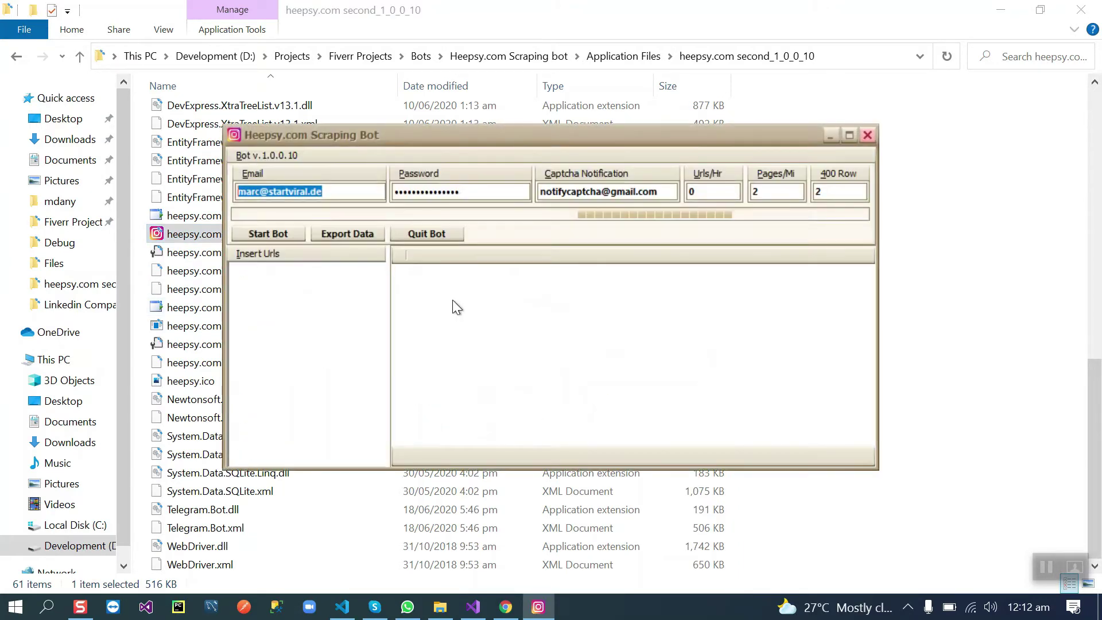
# Review the bot's Email, Captcha Notification, Urls/Hr 0, Pages/Mi 2 and 400 Row 2 settings
pyautogui.click(345, 191)
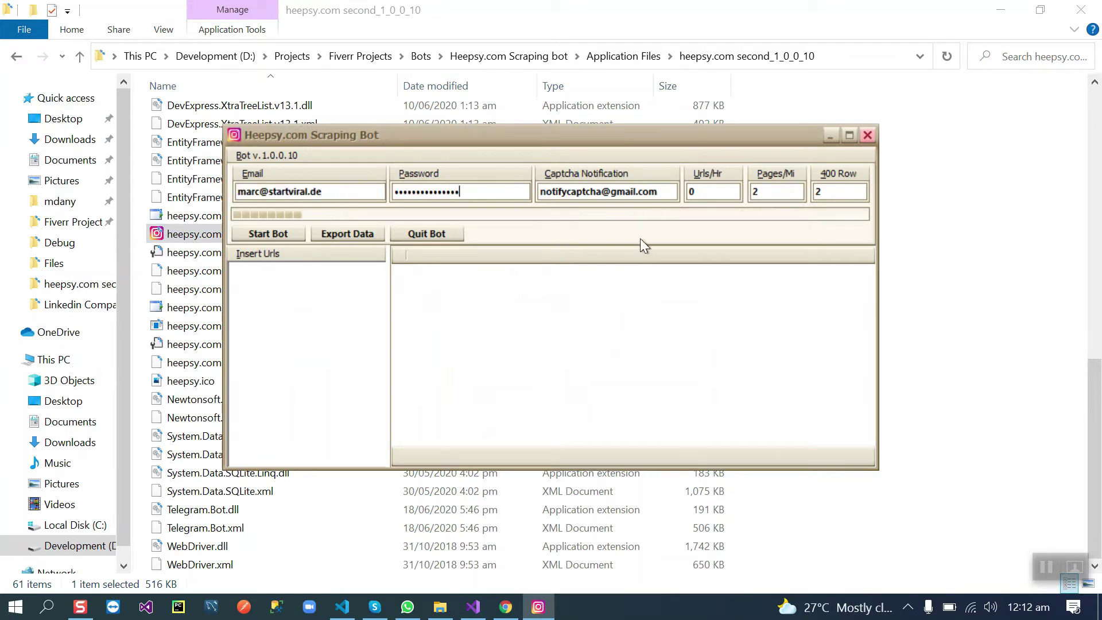
pyautogui.click(666, 191)
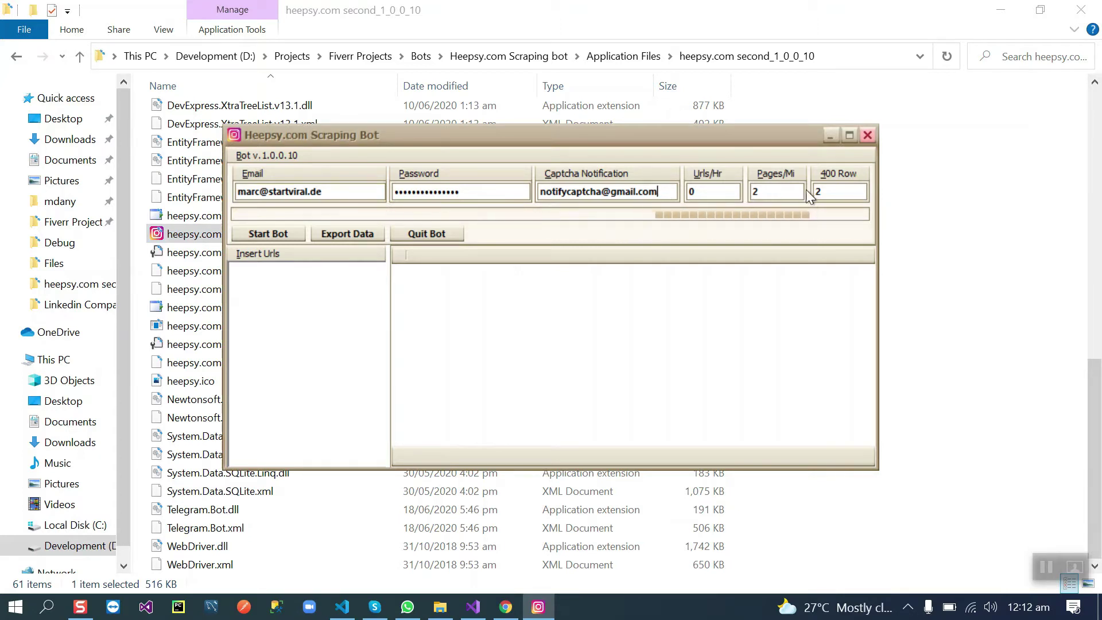
pyautogui.click(702, 191)
pyautogui.doubleClick(703, 191)
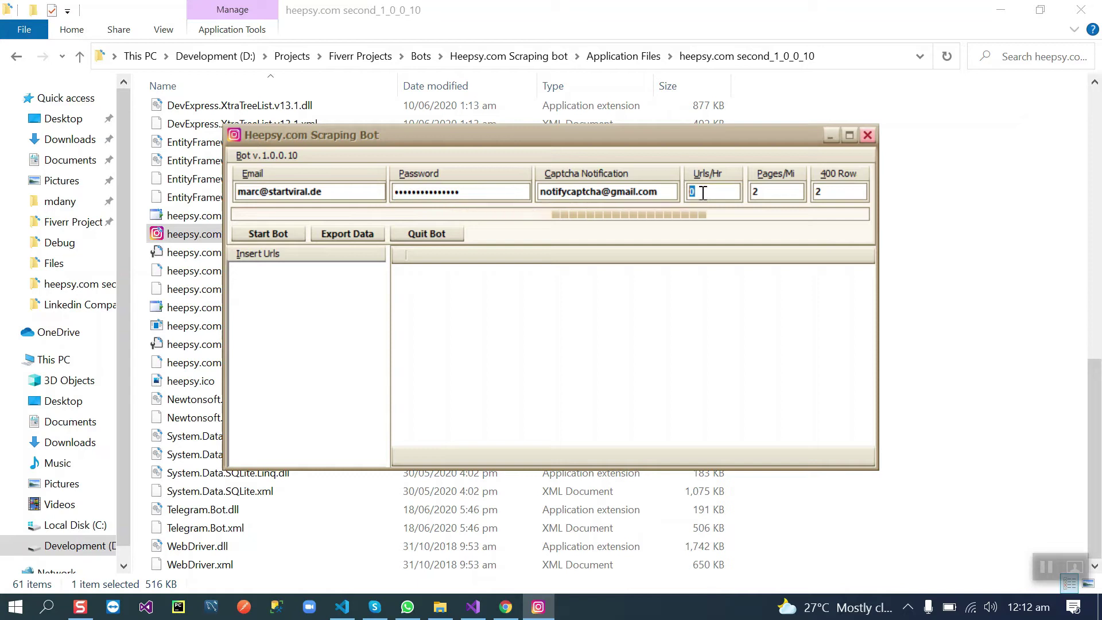
pyautogui.click(358, 289)
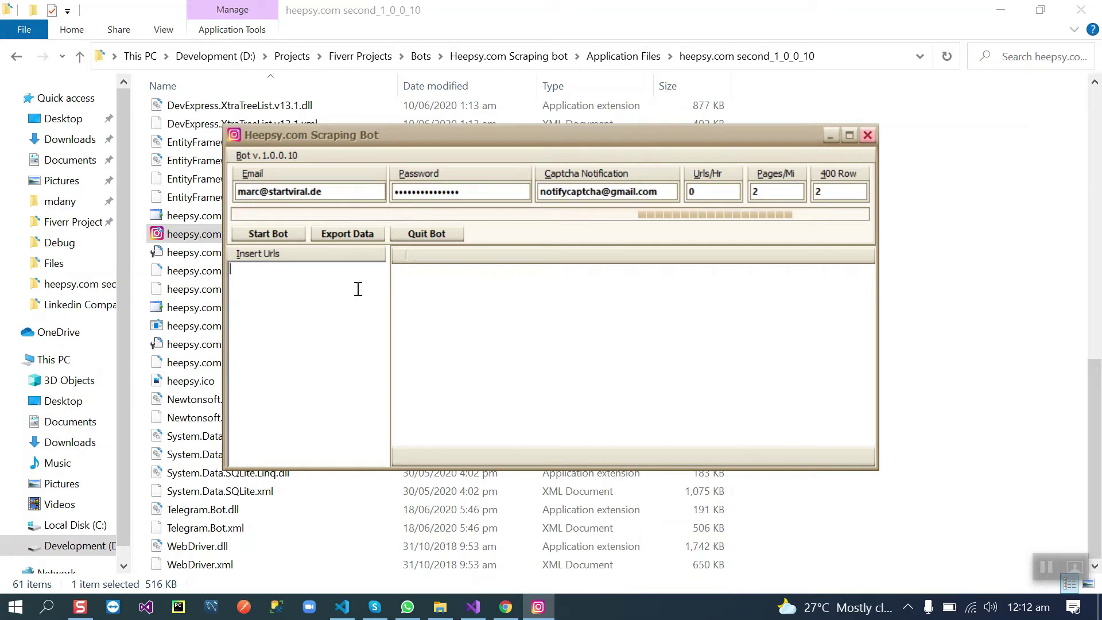
pyautogui.doubleClick(773, 193)
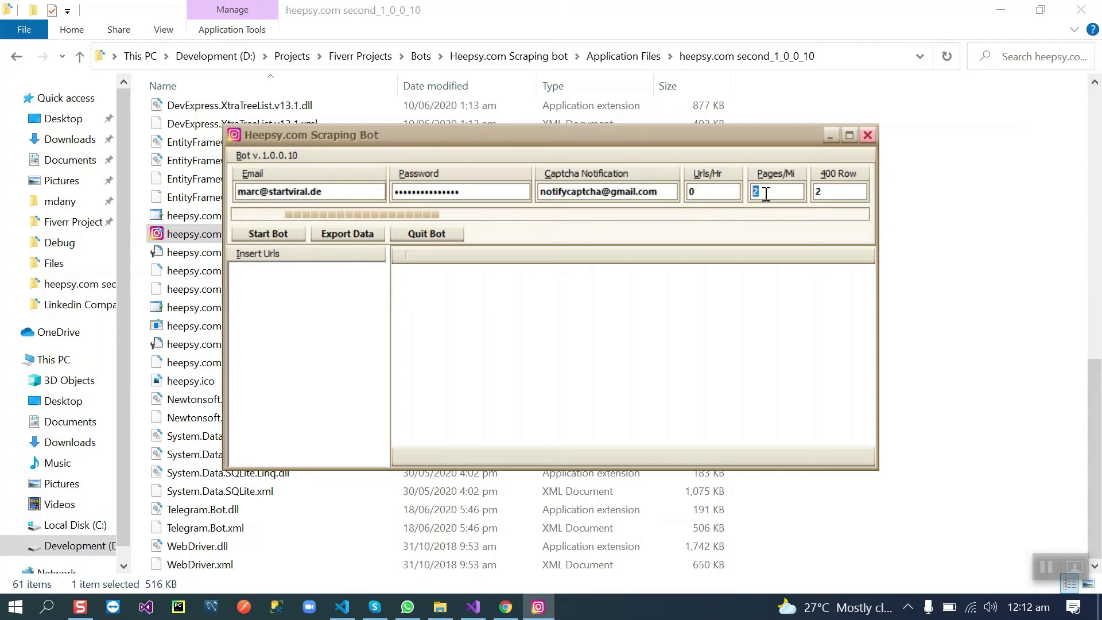
pyautogui.click(828, 194)
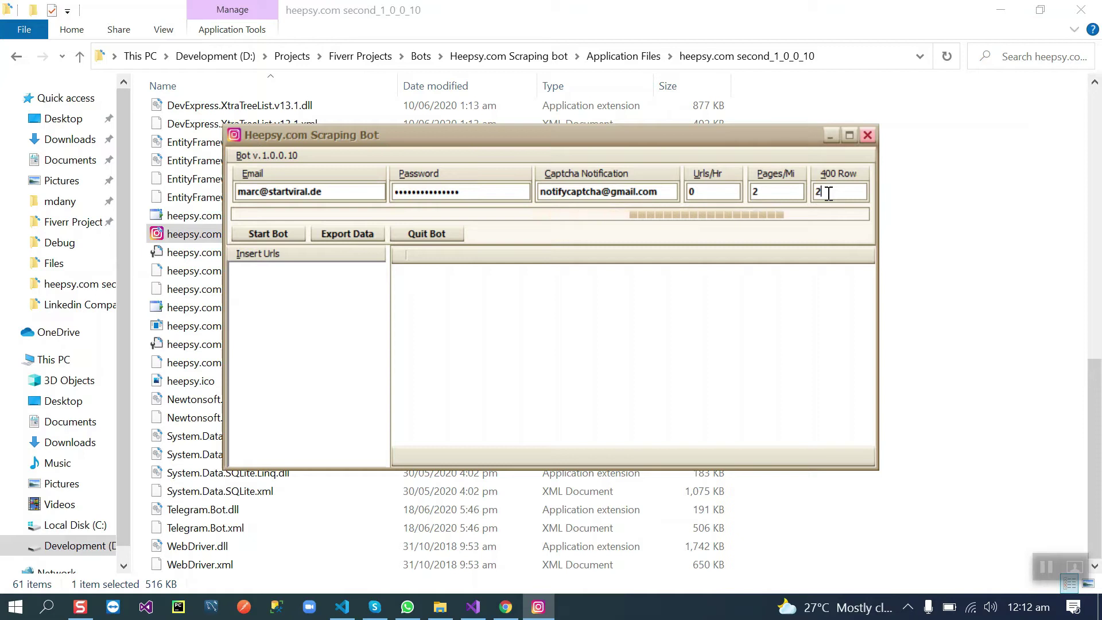
pyautogui.doubleClick(823, 194)
pyautogui.click(824, 194)
pyautogui.doubleClick(824, 193)
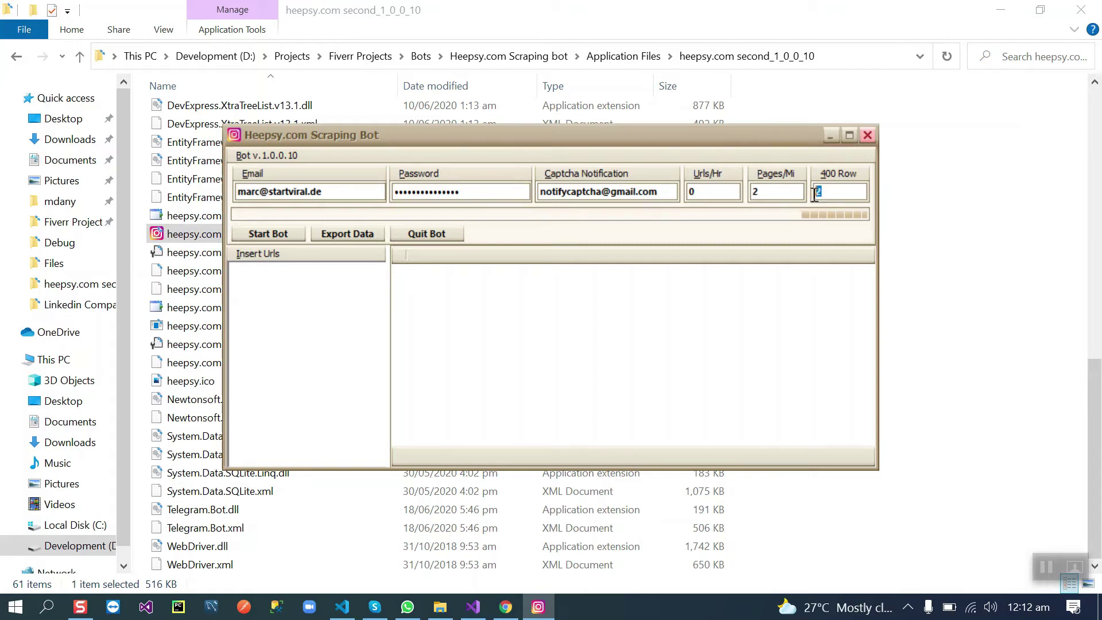
pyautogui.click(824, 192)
# Open Files\Urls.txt in Notepad, select the Heepsy search URL and return to the bot
pyautogui.click(207, 270)
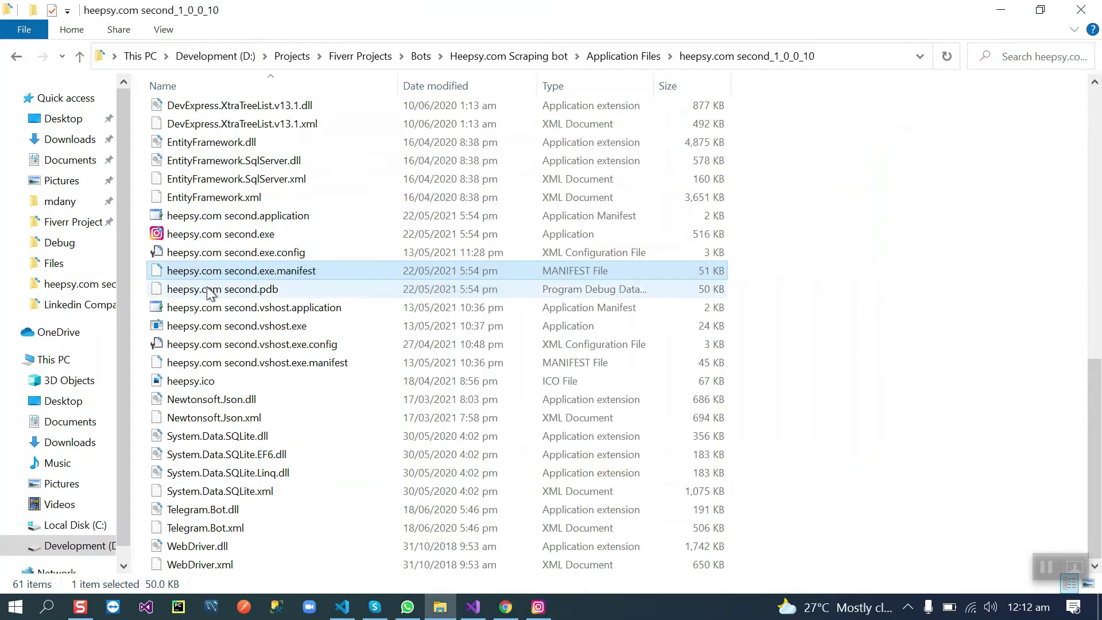
pyautogui.scroll(10, 214, 223)
pyautogui.doubleClick(212, 183)
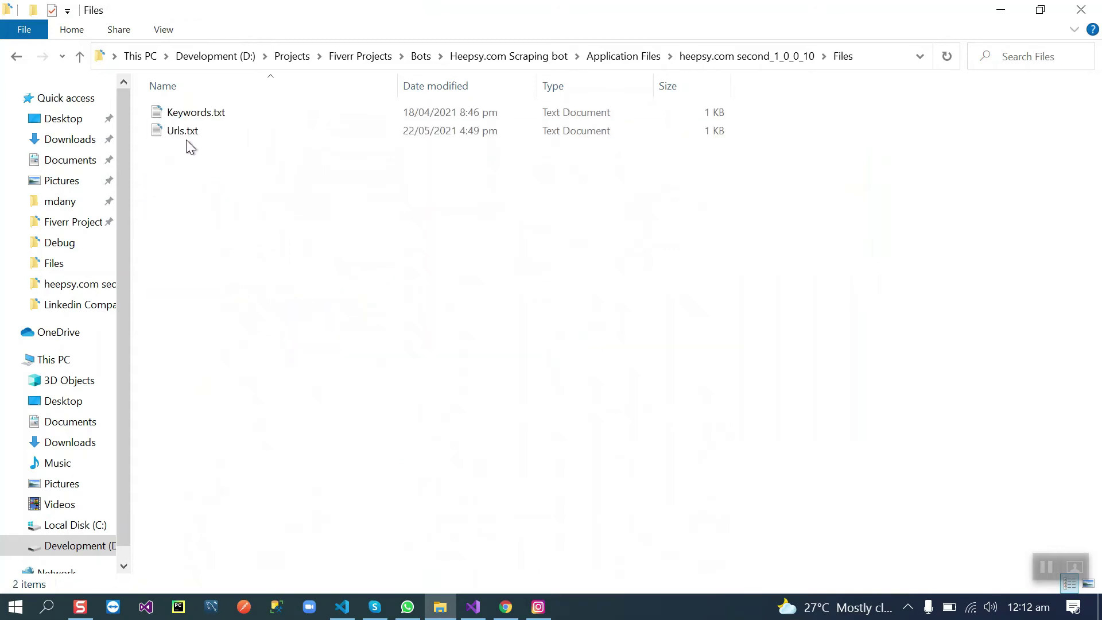
pyautogui.doubleClick(188, 135)
pyautogui.hotkey('ctrl', 'a')
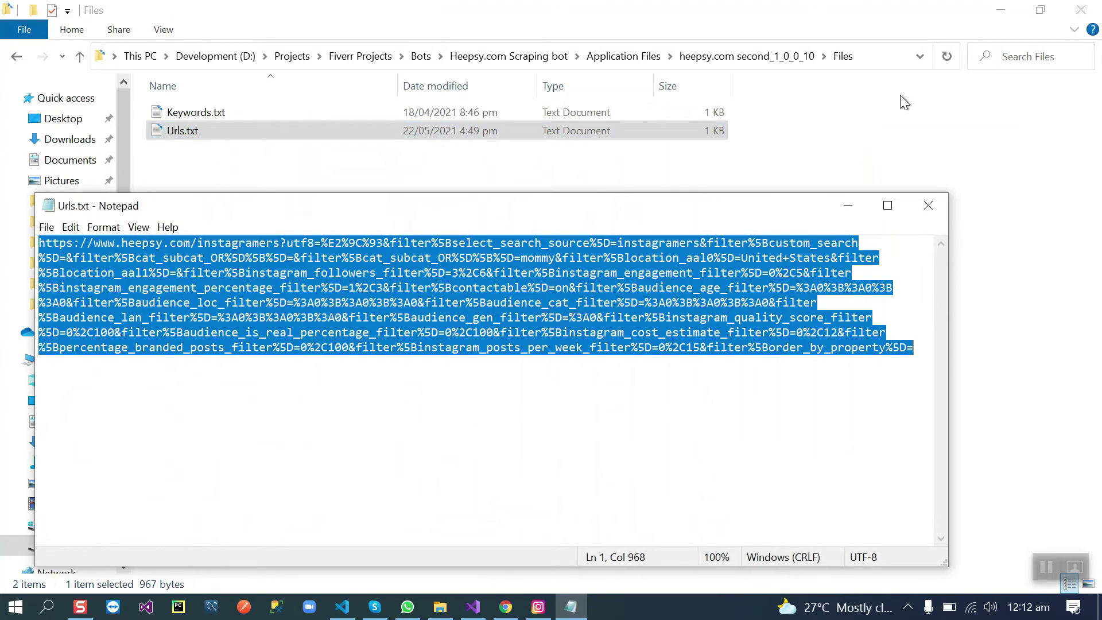
pyautogui.click(928, 205)
pyautogui.hotkey('alt', 'Tab')
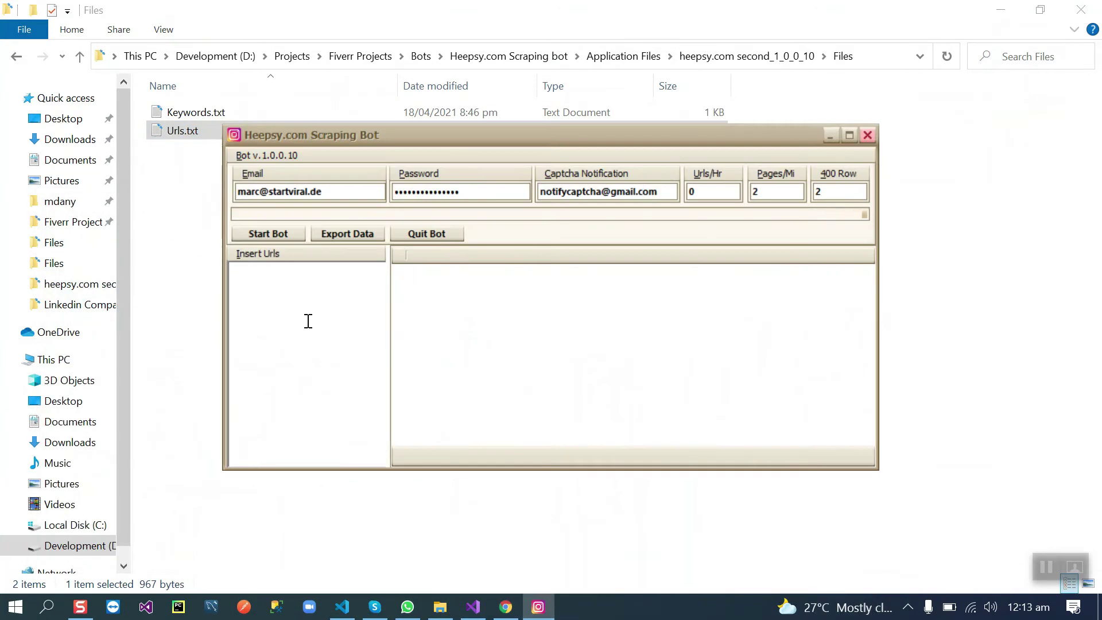
# Paste the Heepsy search URL into the Insert Urls box and start the bot
pyautogui.hotkey('ctrl', 'v')
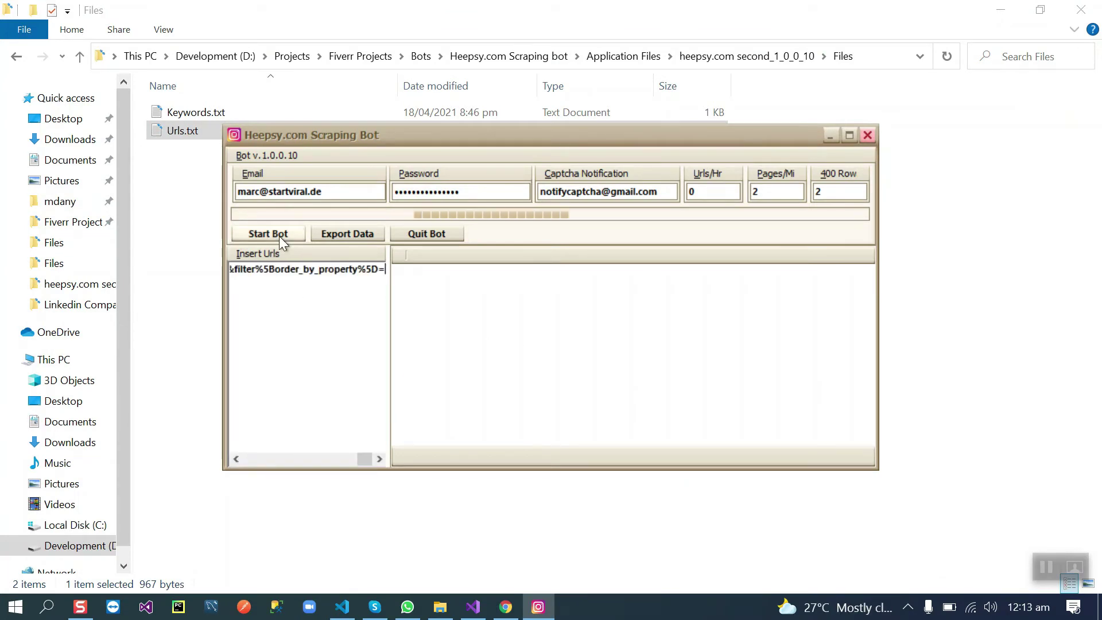
pyautogui.click(279, 236)
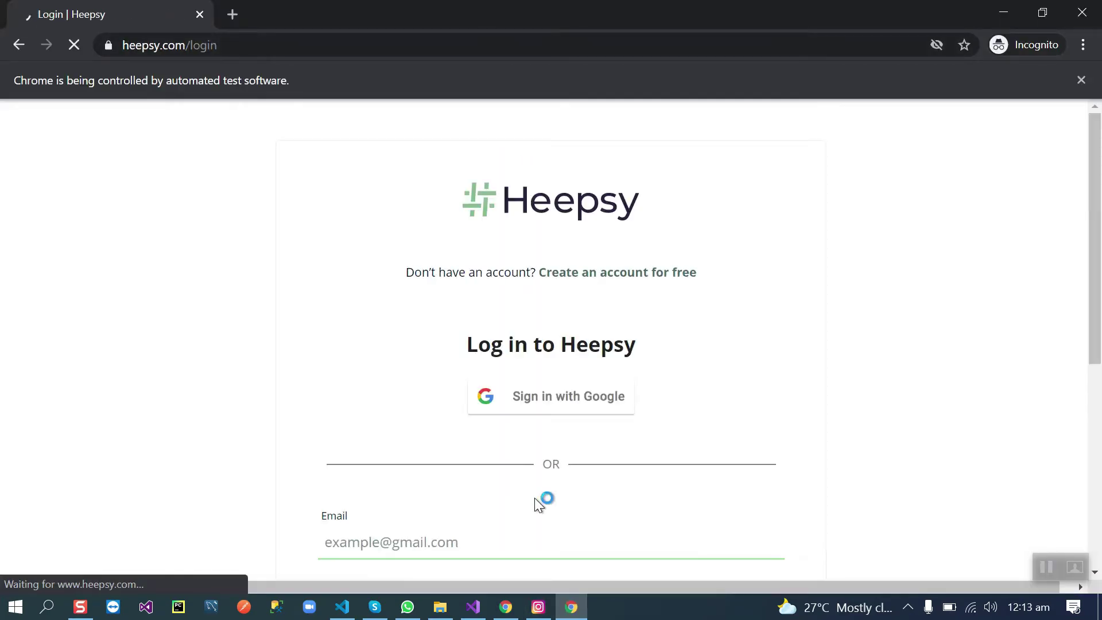
pyautogui.scroll(-1, 603, 466)
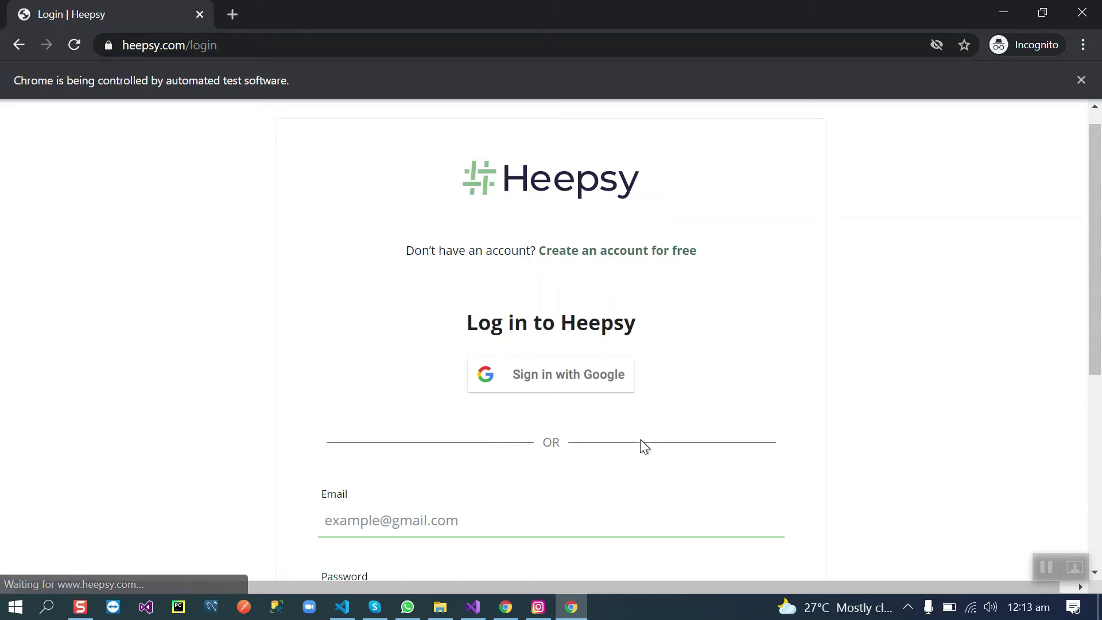
pyautogui.scroll(-1, 642, 441)
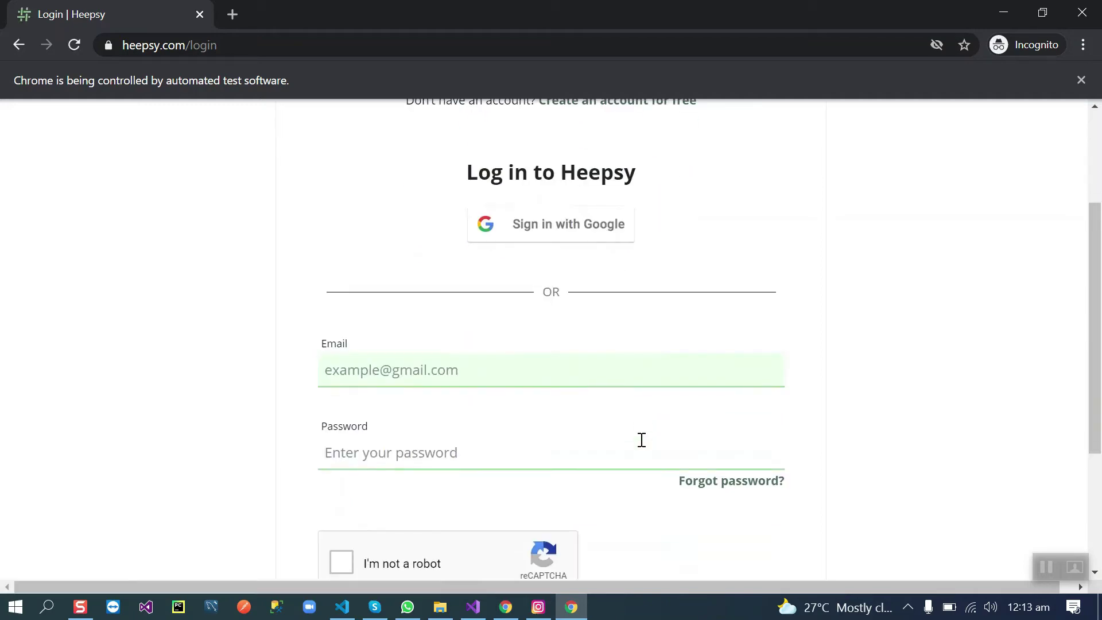
pyautogui.scroll(-1, 640, 440)
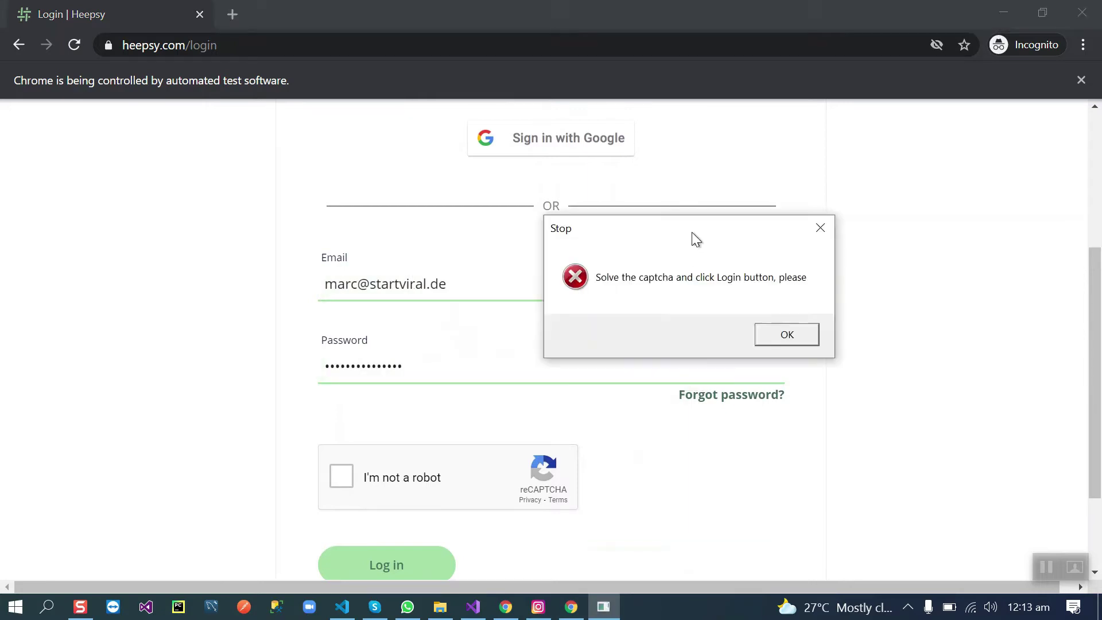
# Solve the chimney-tile reCAPTCHA and submit the bot-filled Heepsy login form
pyautogui.moveTo(691, 231); pyautogui.dragTo(792, 227)
pyautogui.click(341, 477)
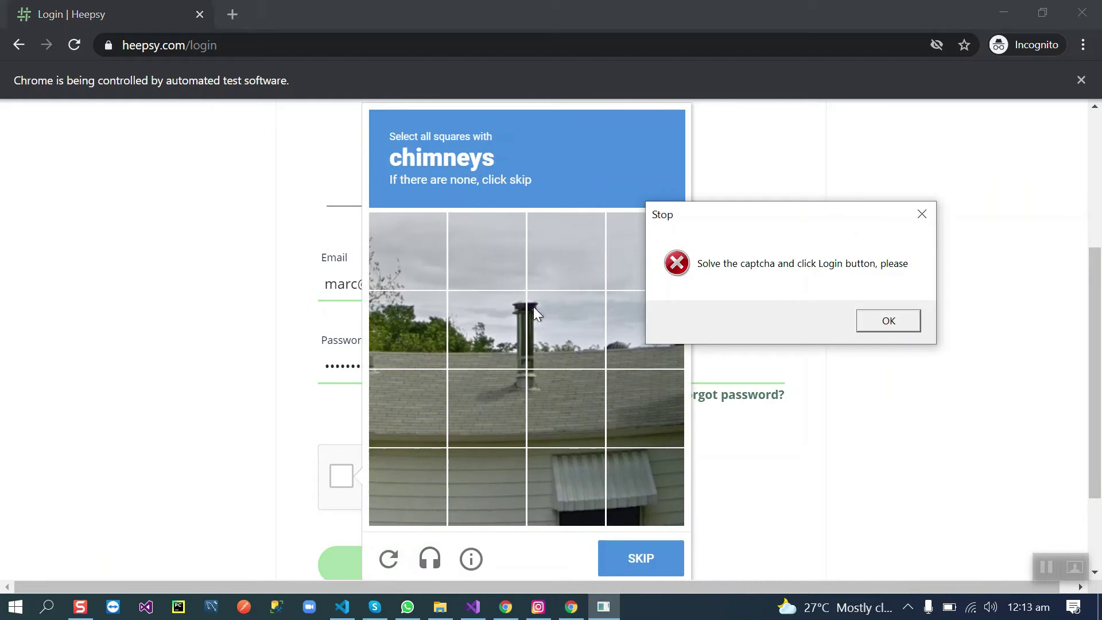
pyautogui.click(487, 320)
pyautogui.click(577, 310)
pyautogui.click(635, 558)
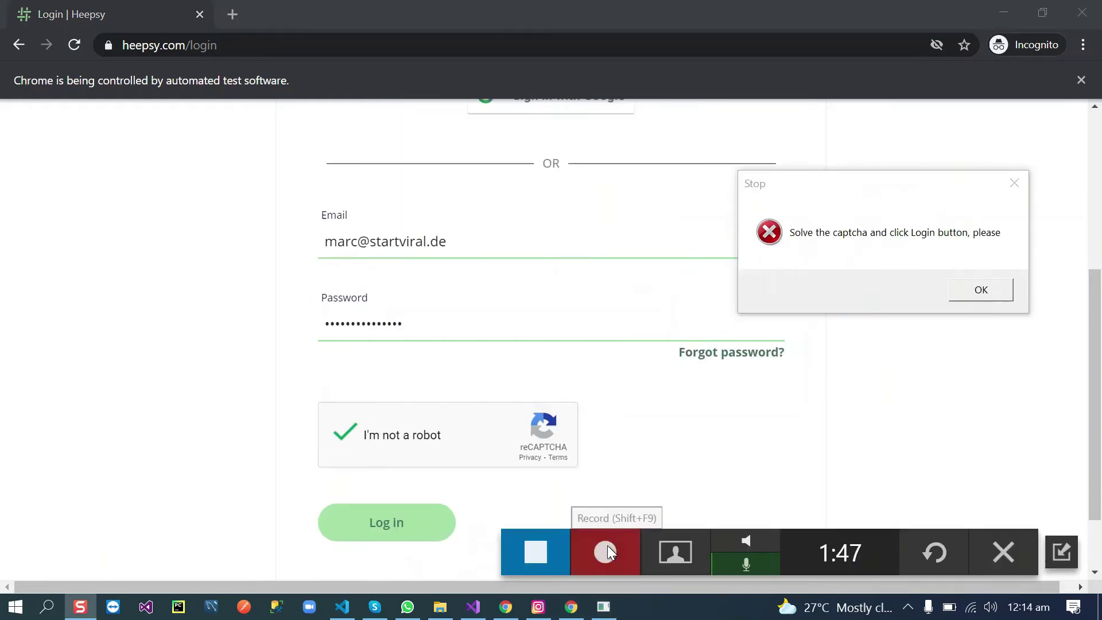
pyautogui.click(606, 549)
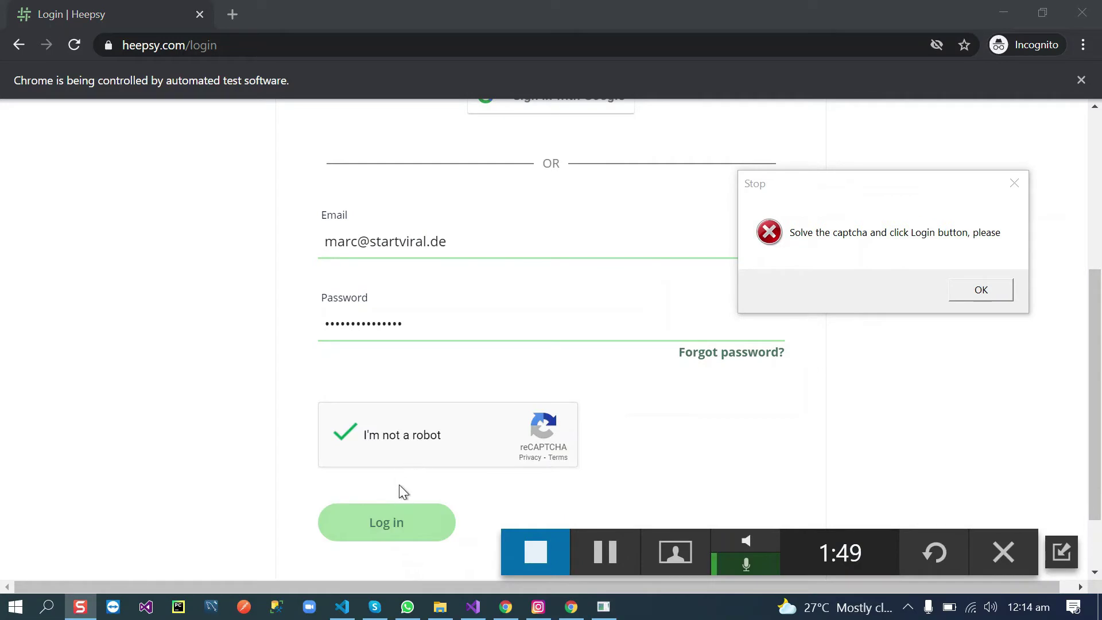
pyautogui.click(397, 521)
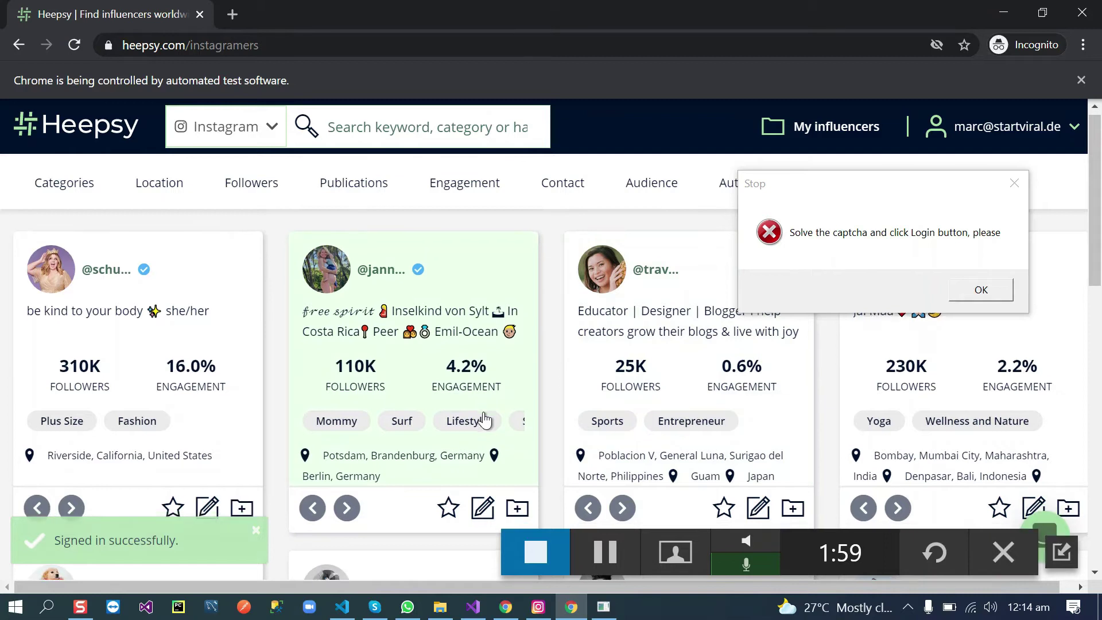
pyautogui.scroll(-3, 827, 517)
pyautogui.scroll(3, 838, 523)
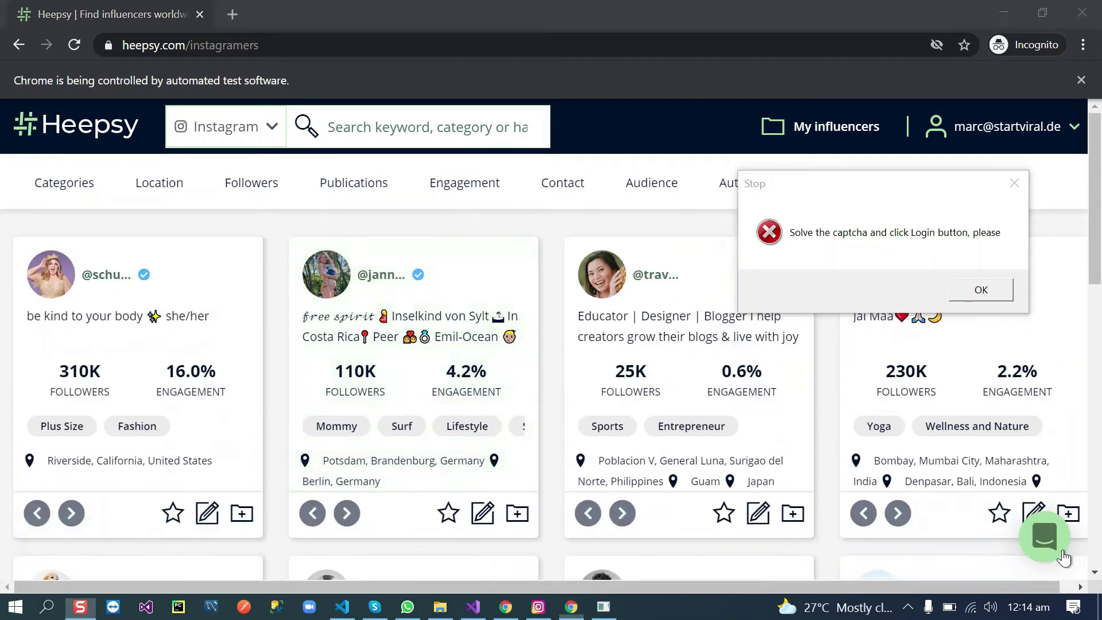
pyautogui.scroll(-2, 522, 485)
pyautogui.scroll(-5, 522, 485)
pyautogui.scroll(-5, 522, 485)
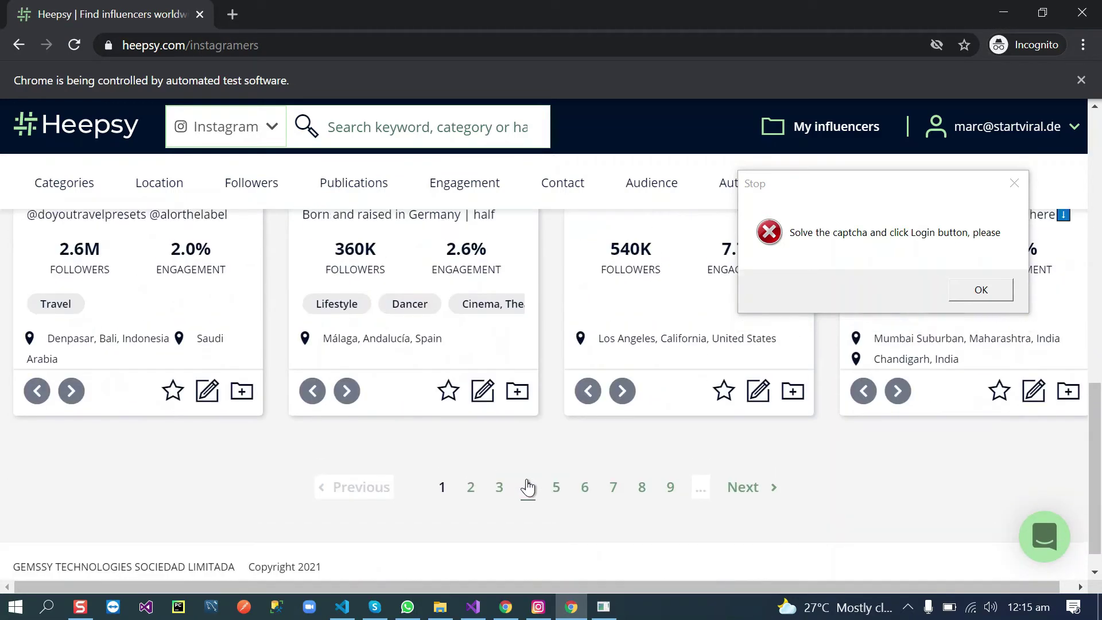
pyautogui.scroll(10, 523, 485)
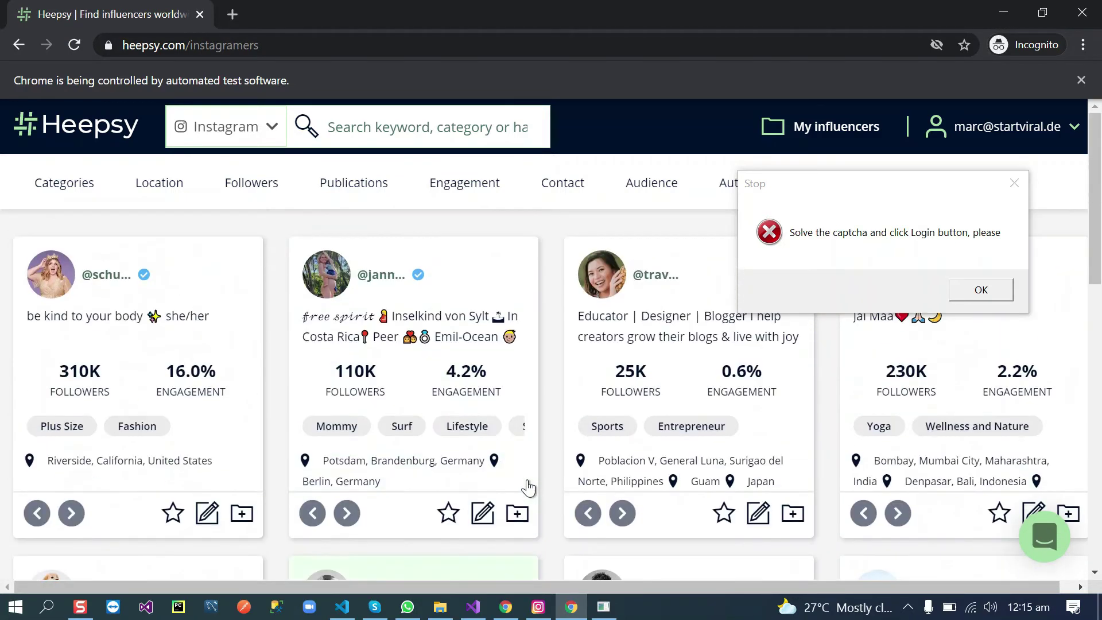
# Dismiss the Stop captcha alert so the bot loads the filtered influencer search
pyautogui.click(982, 290)
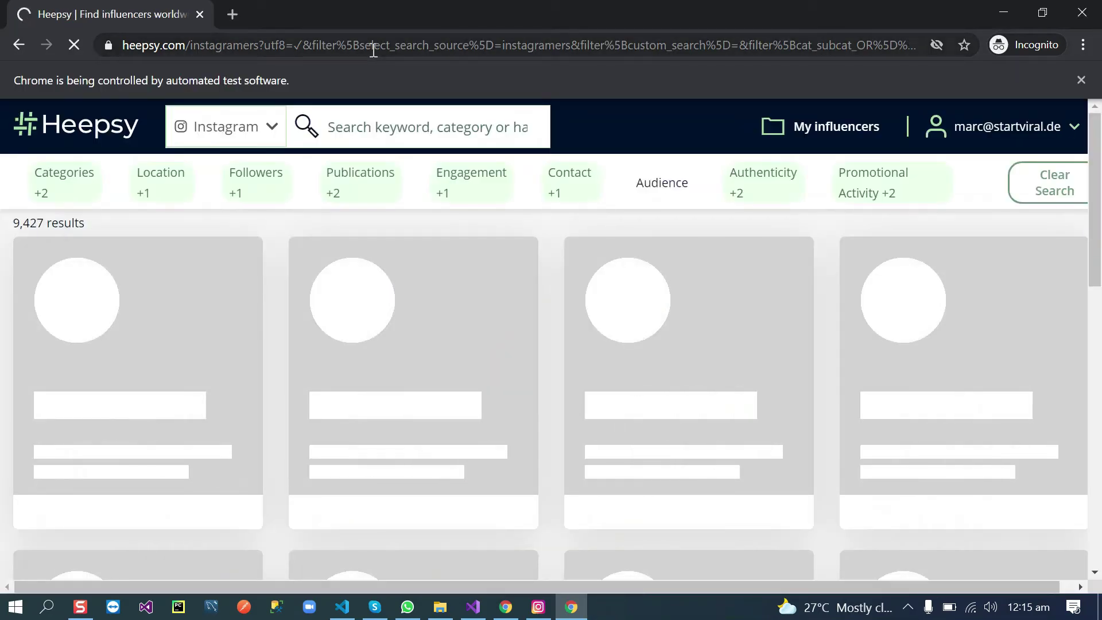
# Check the results address and dismiss the 'Set the page number if needed' notice
pyautogui.click(372, 49)
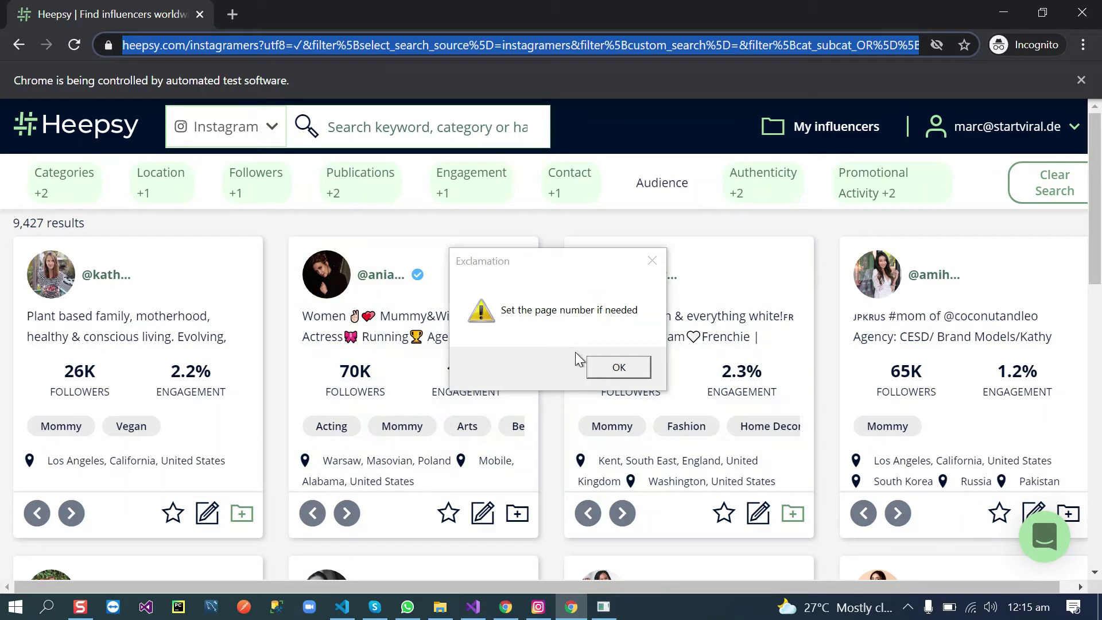
pyautogui.click(730, 43)
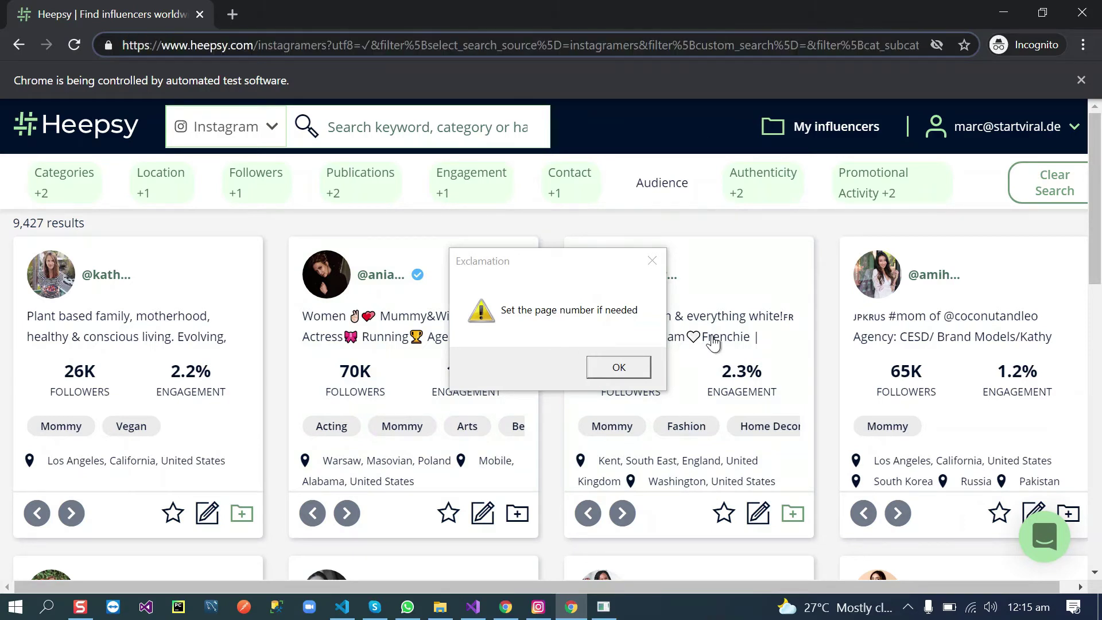
pyautogui.scroll(-5, 715, 345)
pyautogui.scroll(5, 652, 495)
pyautogui.click(621, 369)
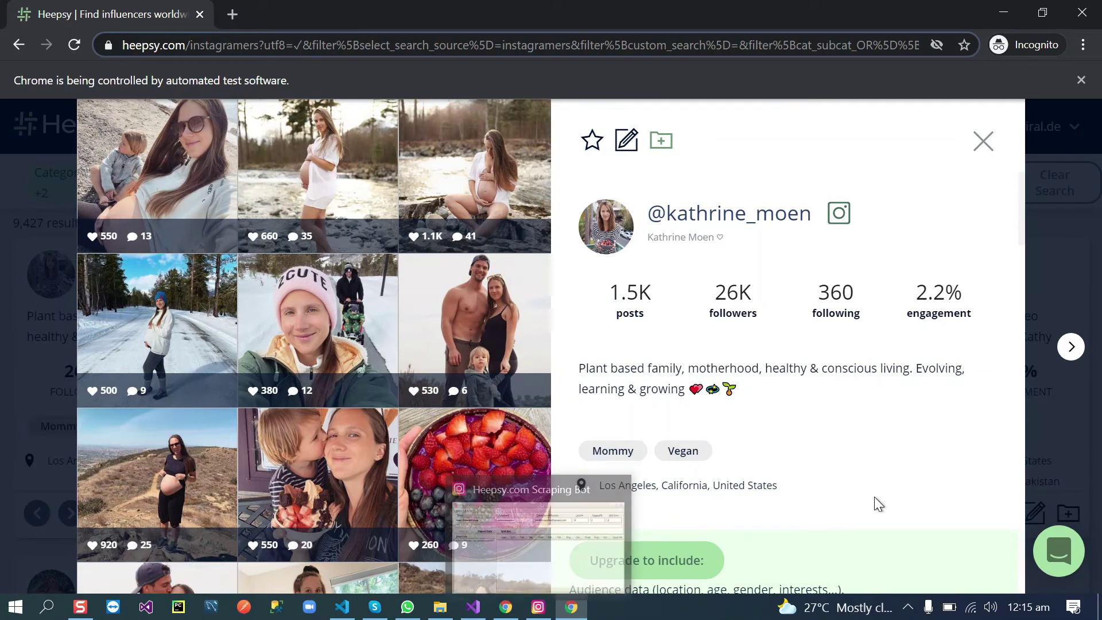
pyautogui.scroll(-4, 874, 498)
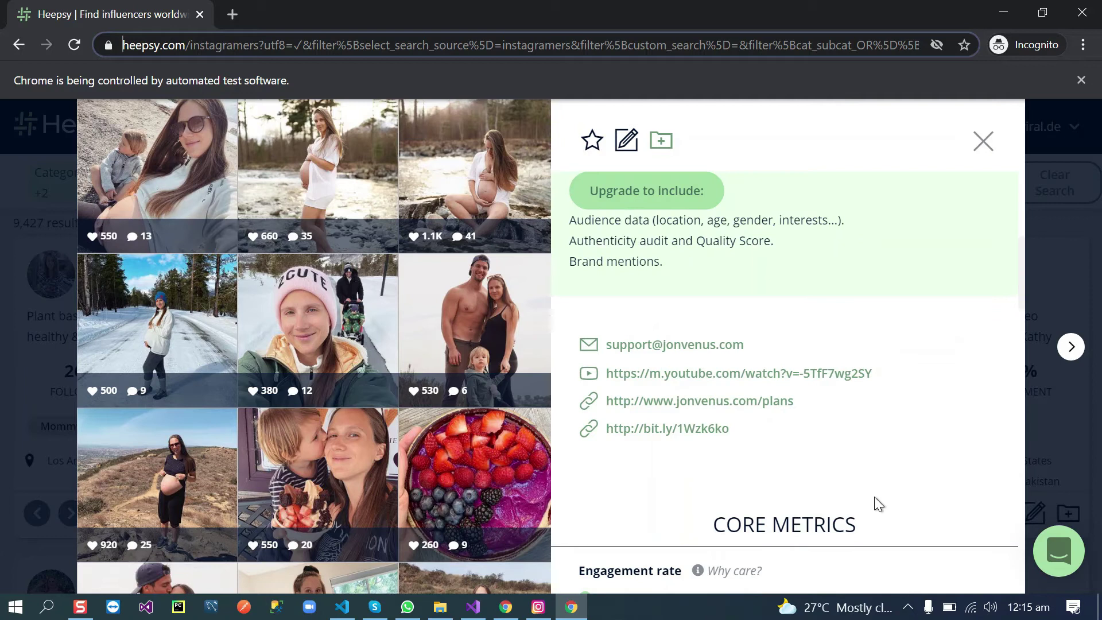
pyautogui.scroll(-4, 875, 498)
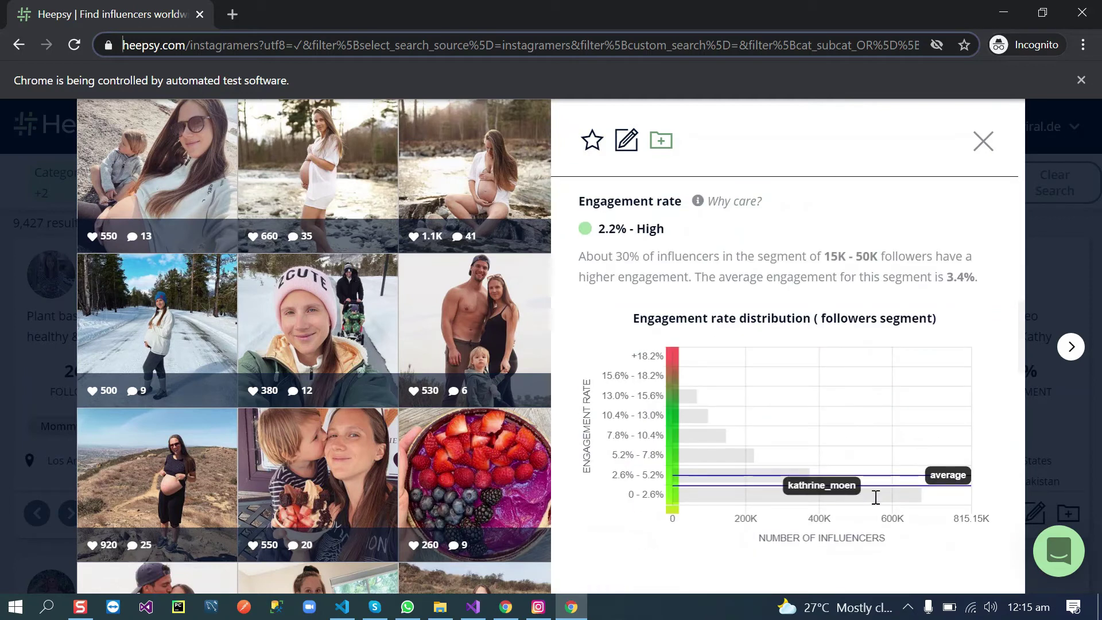
pyautogui.scroll(-5, 874, 497)
pyautogui.scroll(-4, 853, 475)
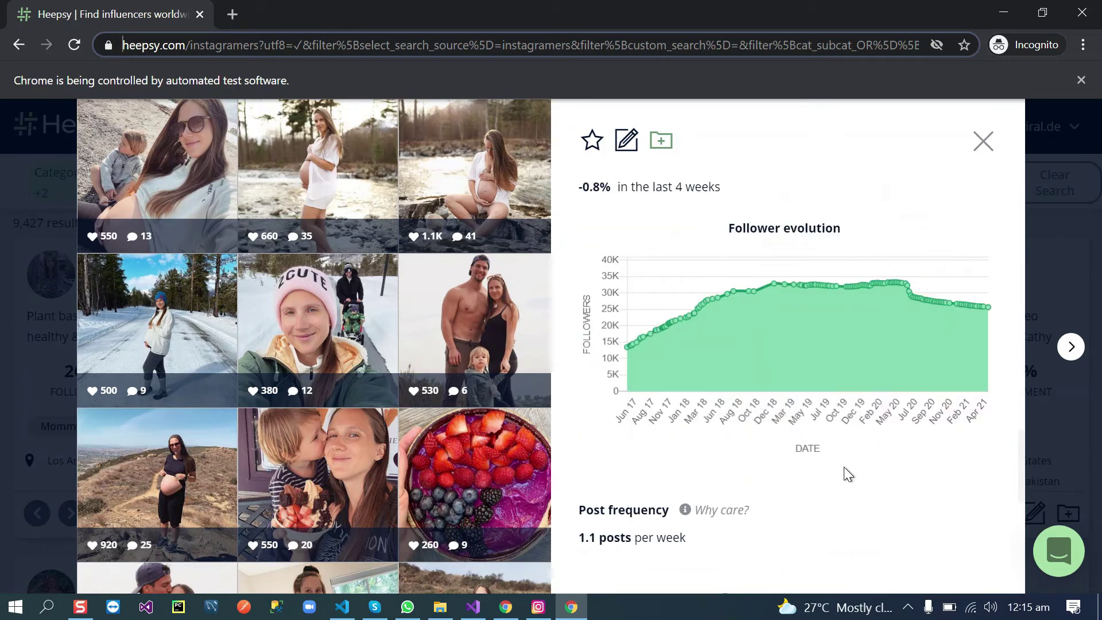
pyautogui.scroll(4, 844, 474)
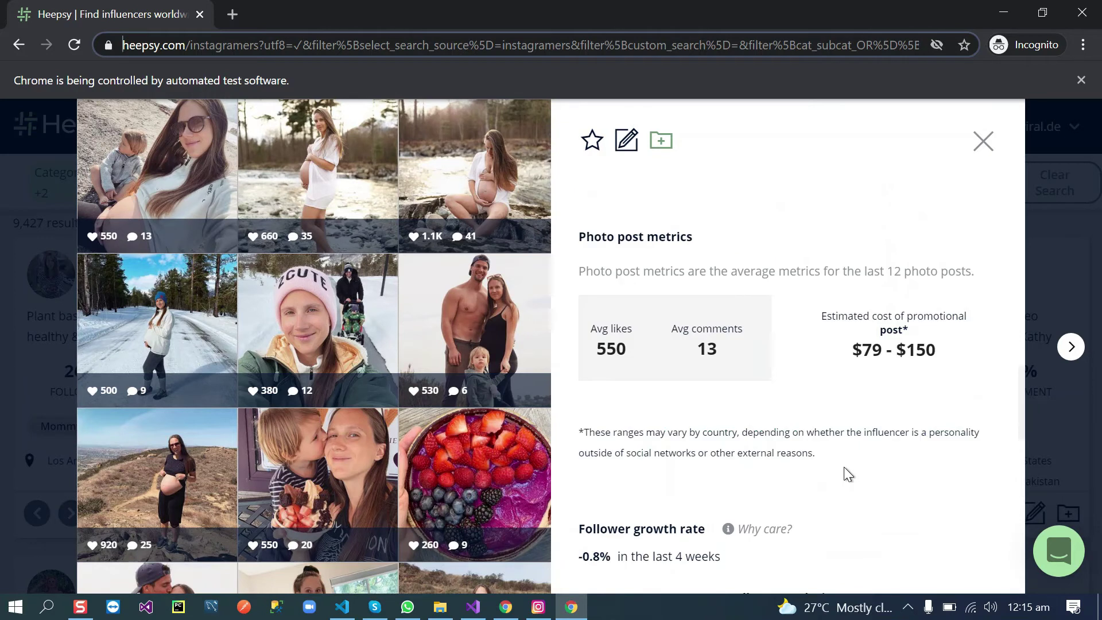
pyautogui.press('Right')
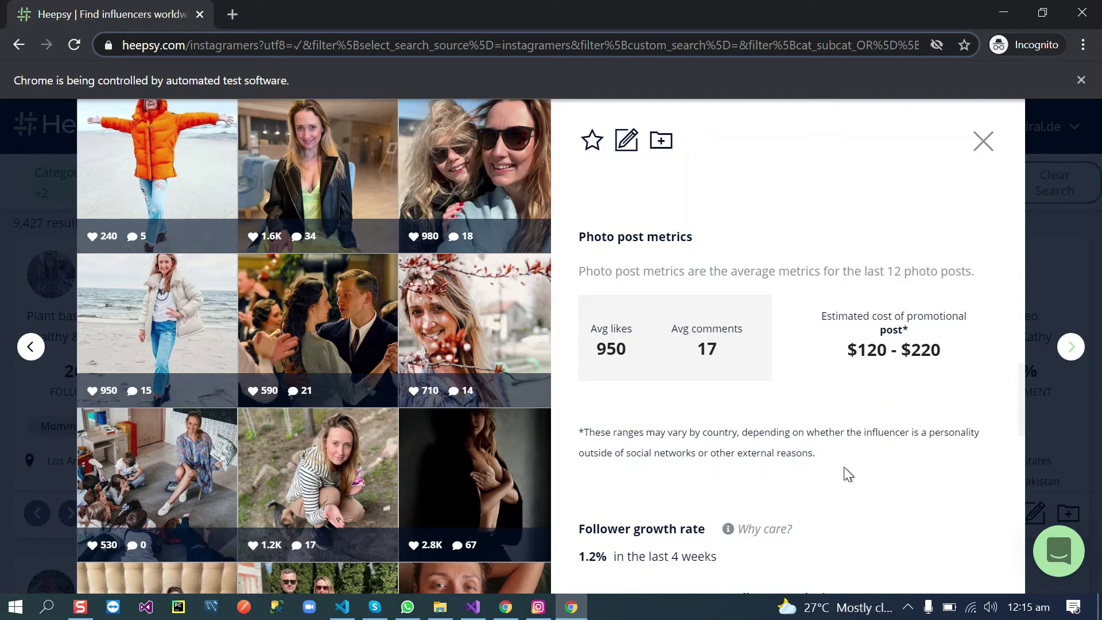
pyautogui.scroll(5, 848, 474)
pyautogui.scroll(-3, 845, 468)
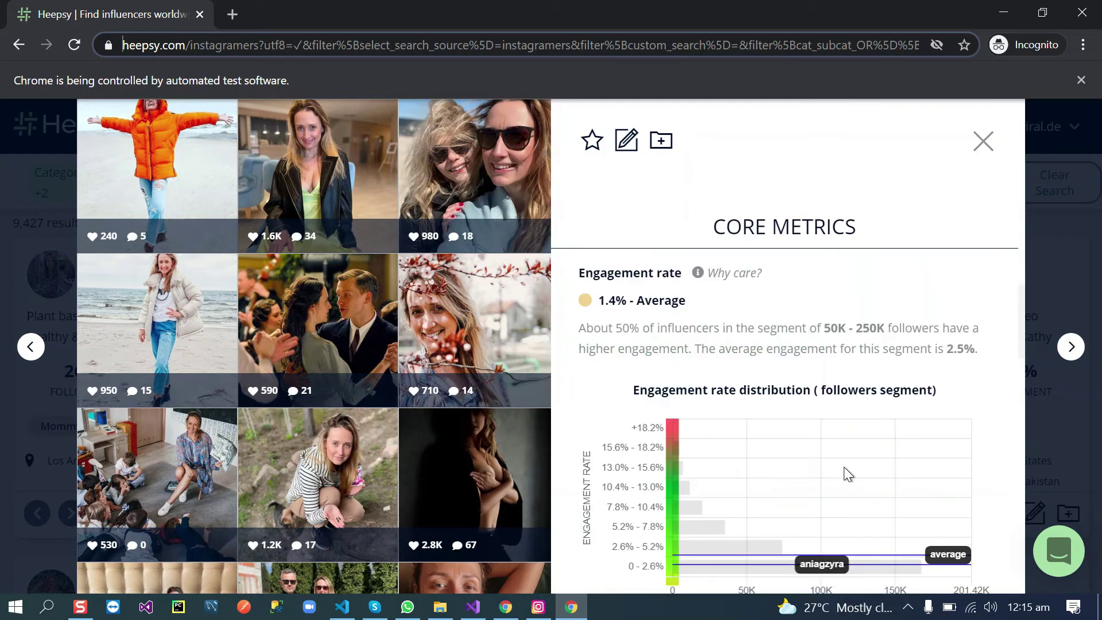
pyautogui.scroll(-2, 844, 468)
pyautogui.scroll(-4, 843, 467)
# Watch the bot fill five influencer rows, toggling its window size and checking the Captcha Notification address
pyautogui.click(530, 609)
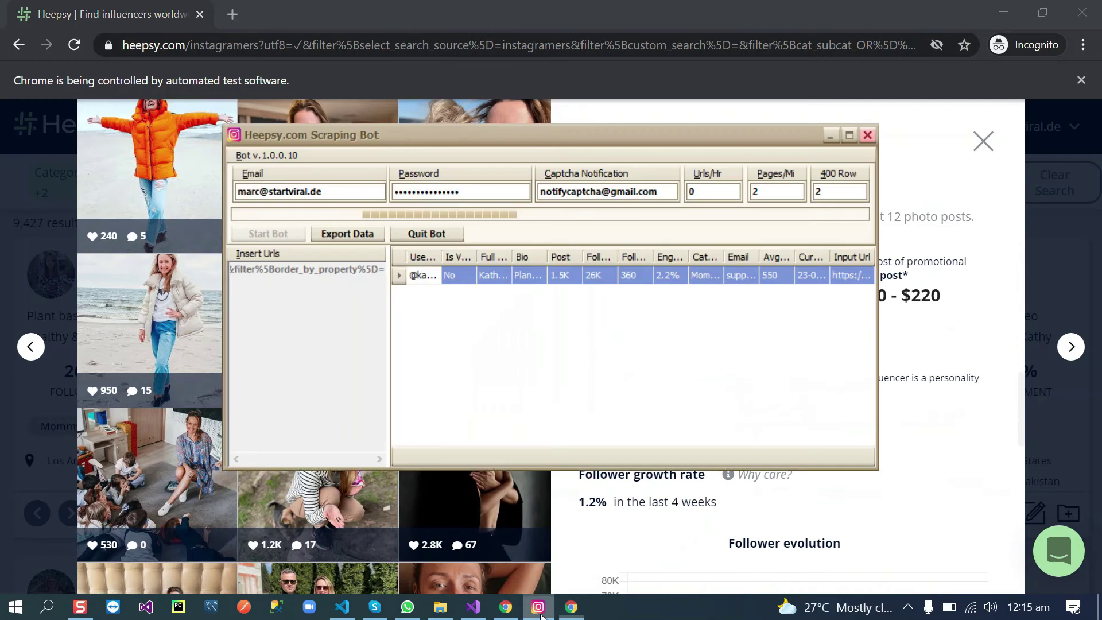
pyautogui.click(849, 136)
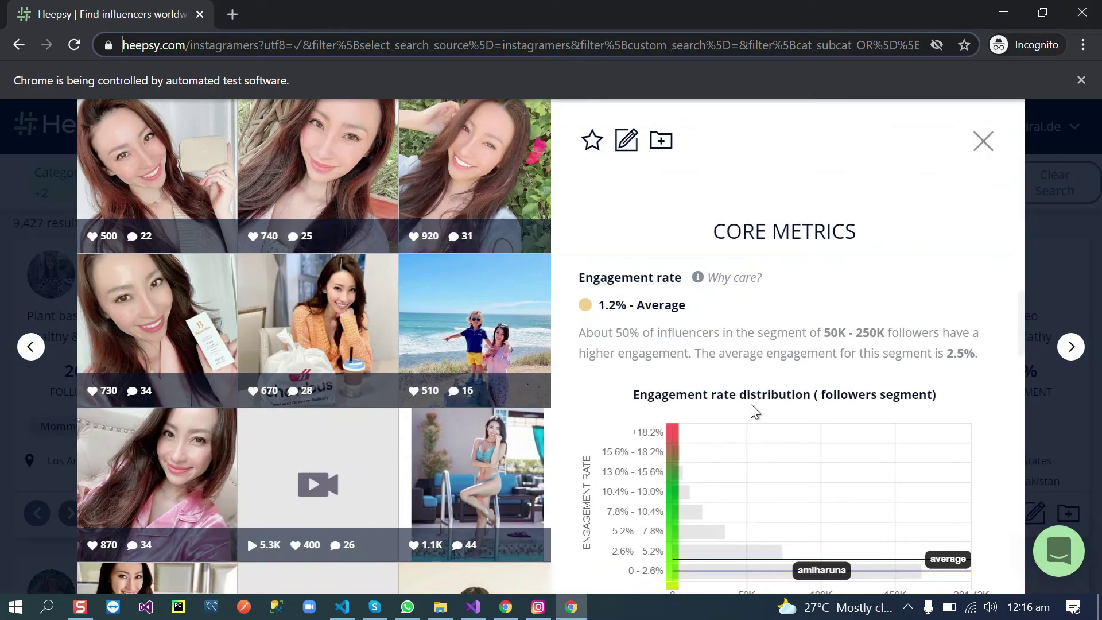
pyautogui.scroll(-5, 701, 460)
pyautogui.click(538, 607)
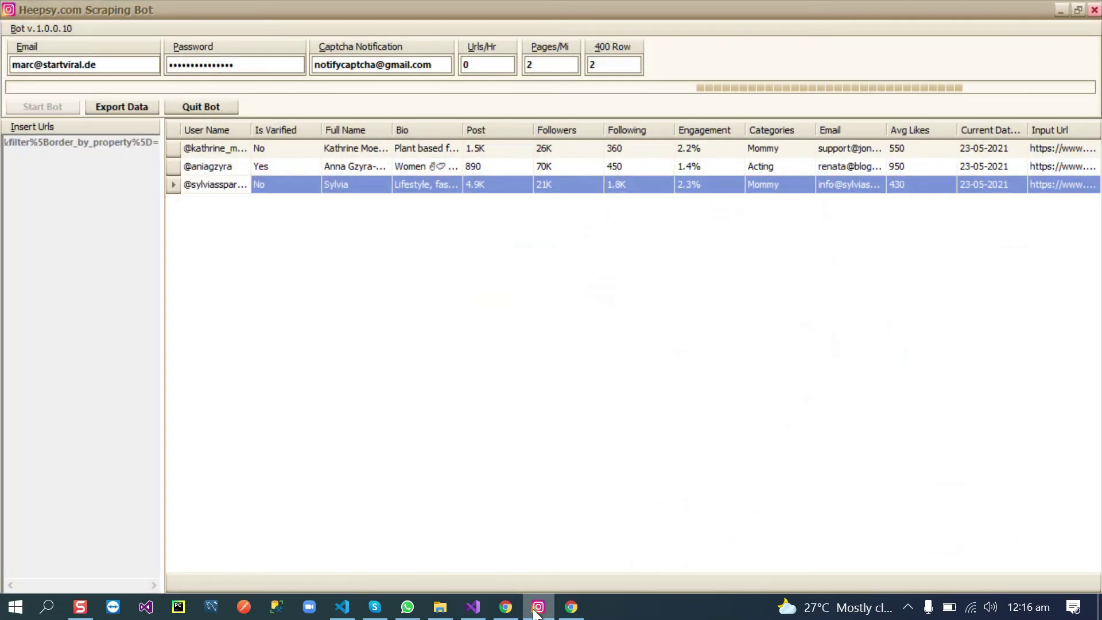
pyautogui.click(1076, 10)
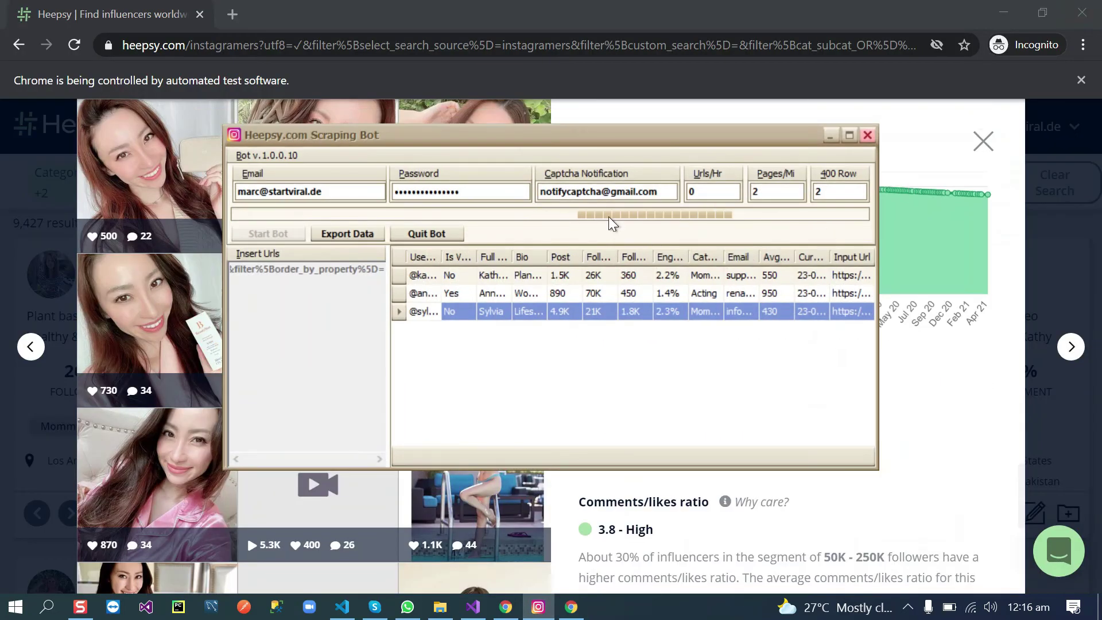
pyautogui.click(180, 204)
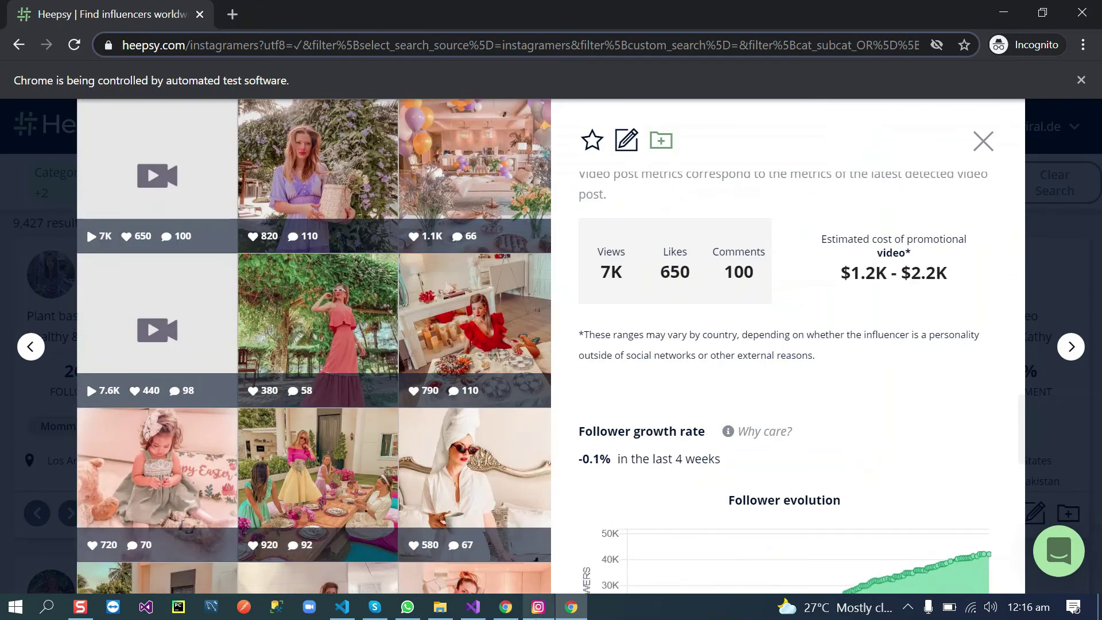
pyautogui.click(538, 611)
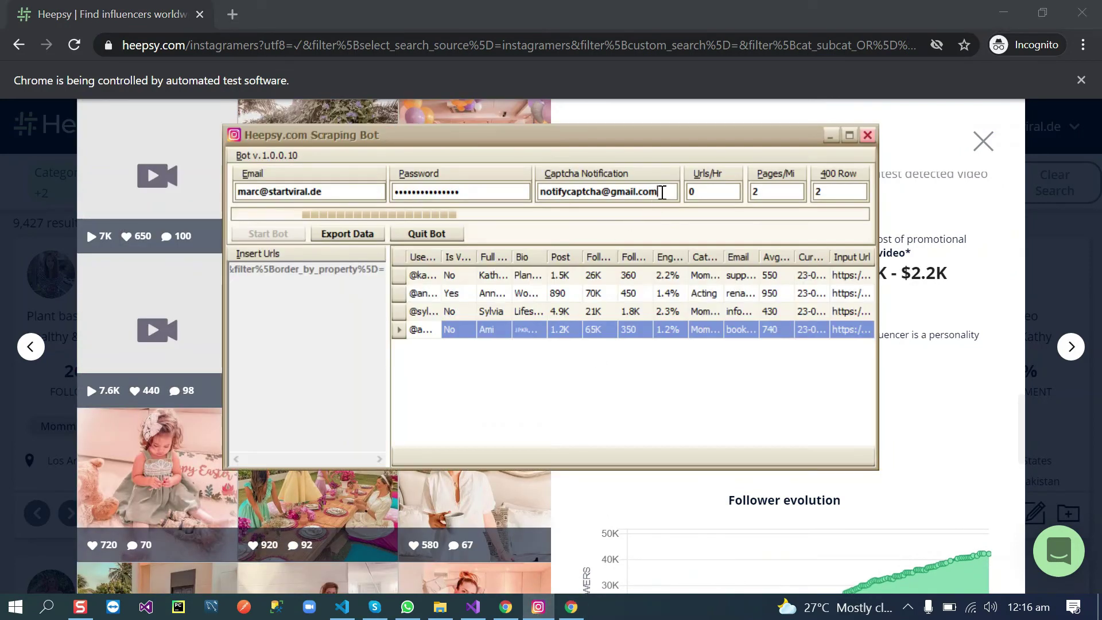
pyautogui.moveTo(663, 191); pyautogui.dragTo(537, 194)
pyautogui.click(591, 195)
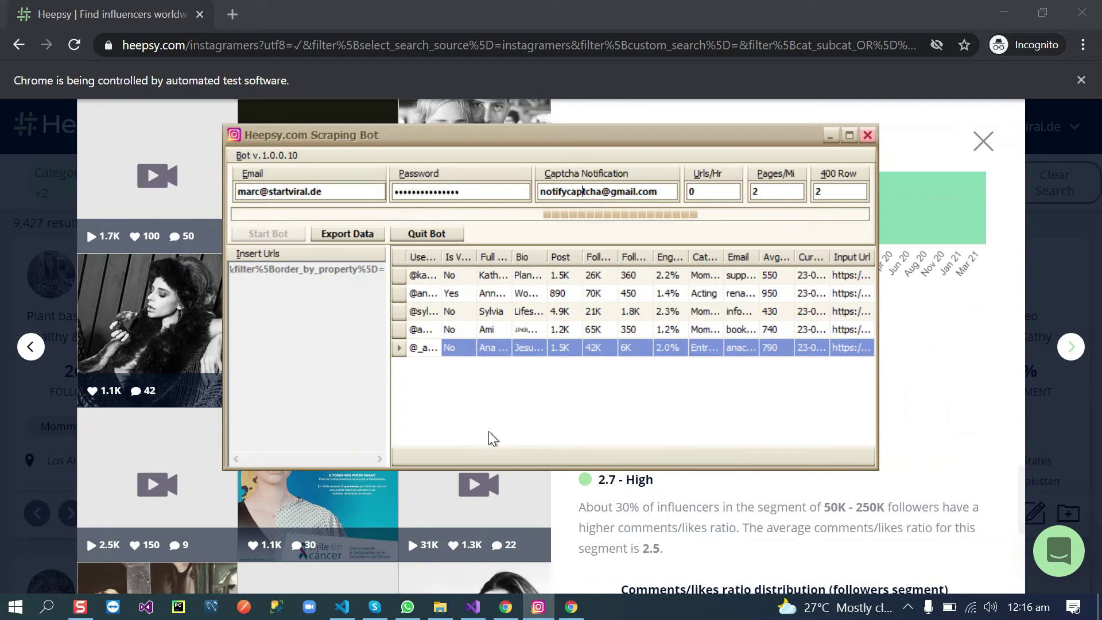
# Add a row Count to the grid footer and inspect the User Name custom filter without applying it
pyautogui.rightClick(435, 459)
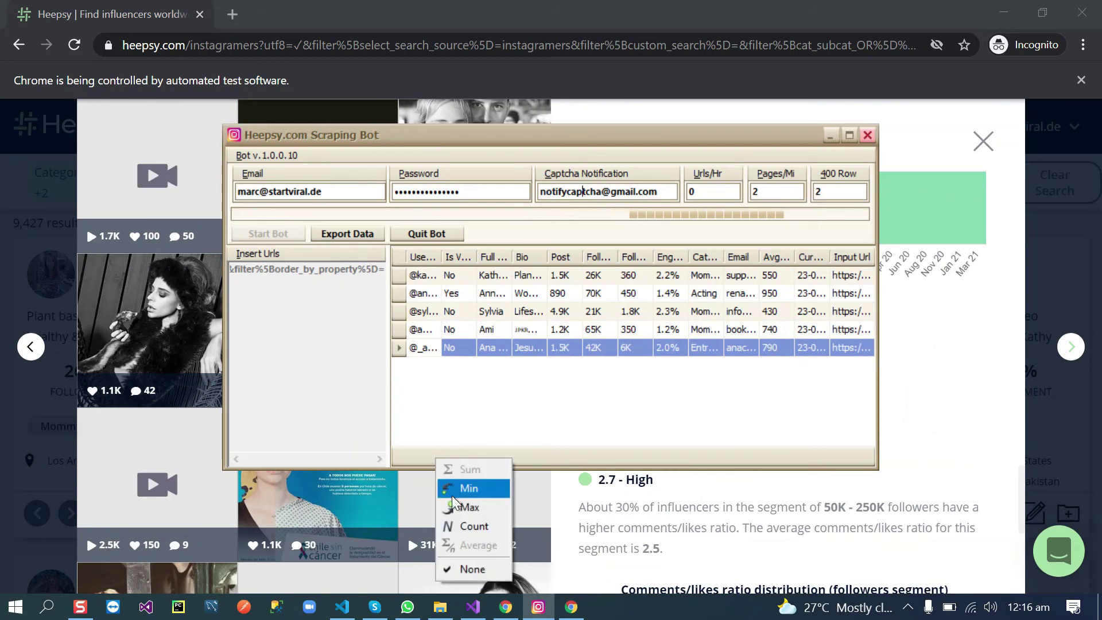
pyautogui.click(469, 527)
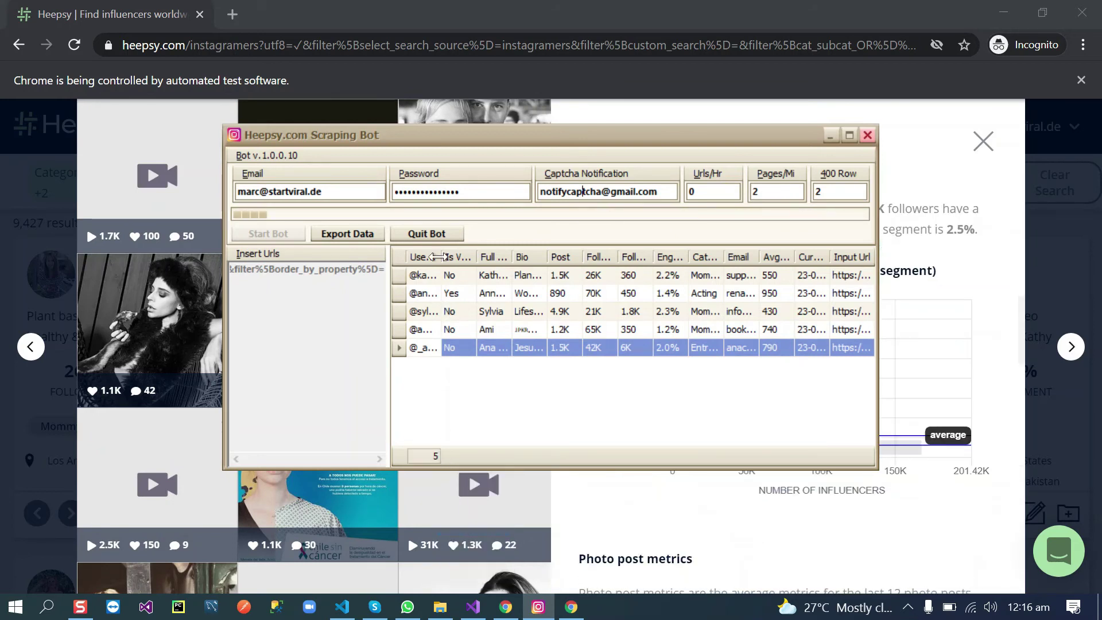
pyautogui.click(436, 253)
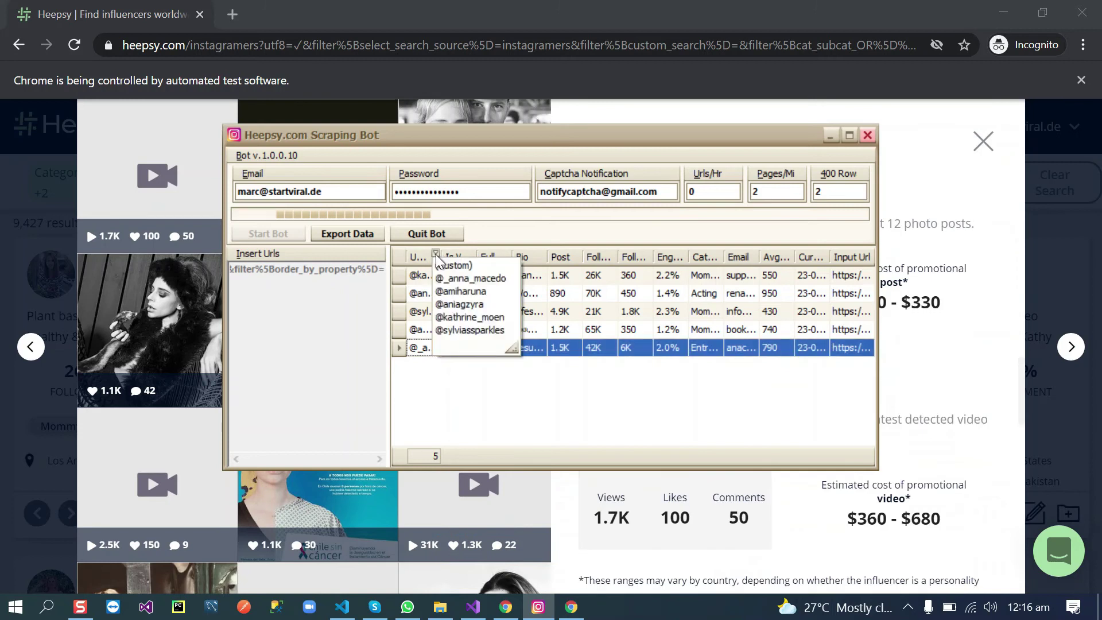
pyautogui.click(453, 266)
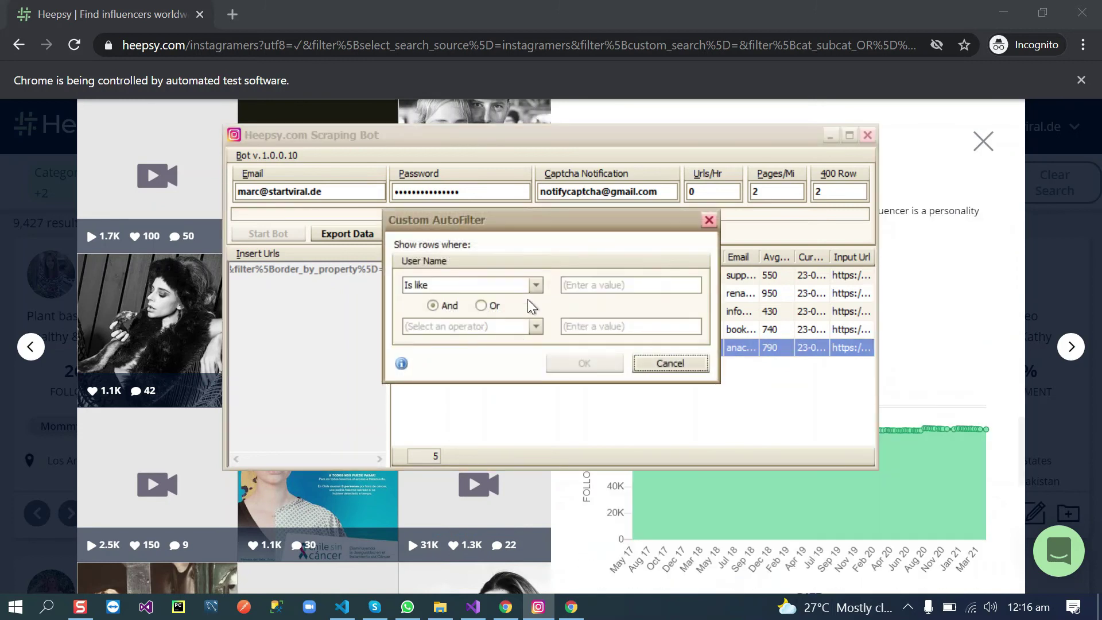
pyautogui.click(533, 290)
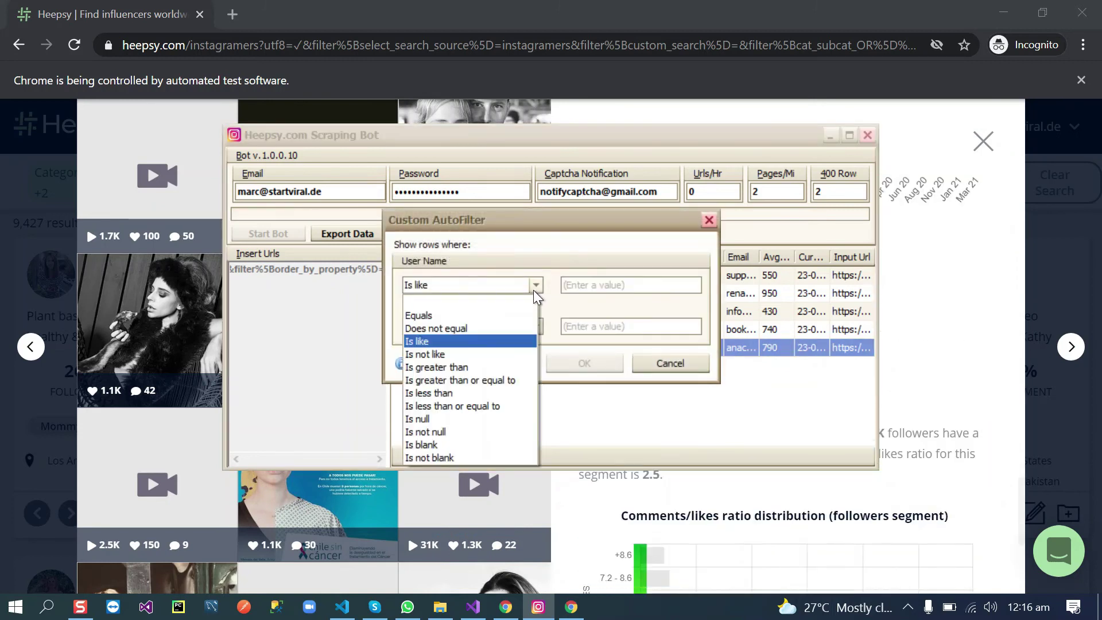
pyautogui.click(688, 368)
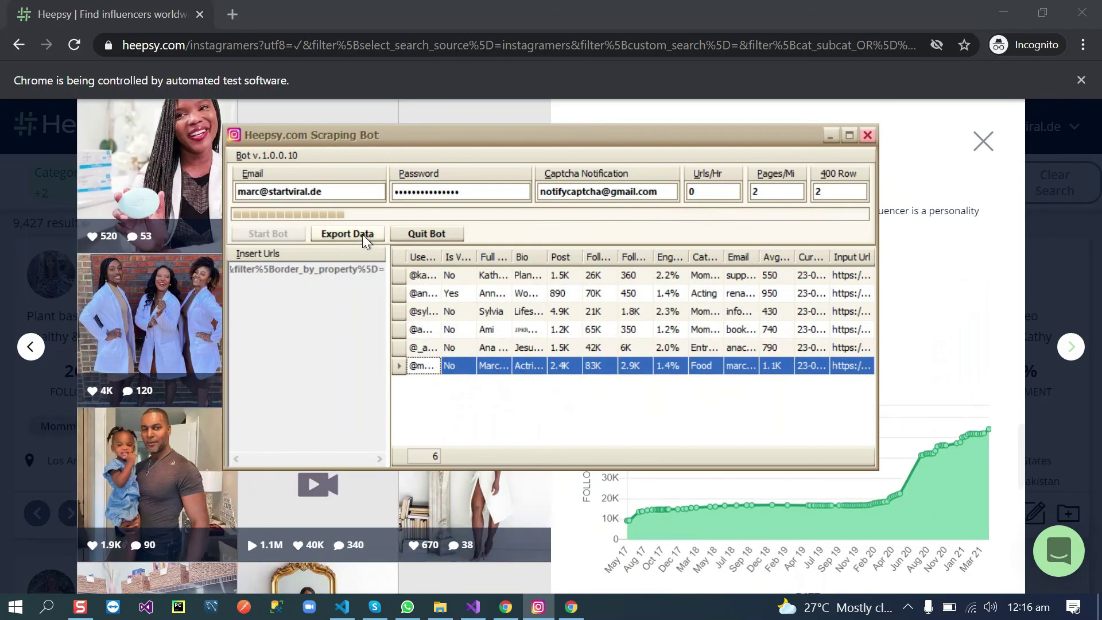
# Export the six scraped profiles to OutPut.xlsx and open it in Excel
pyautogui.click(362, 234)
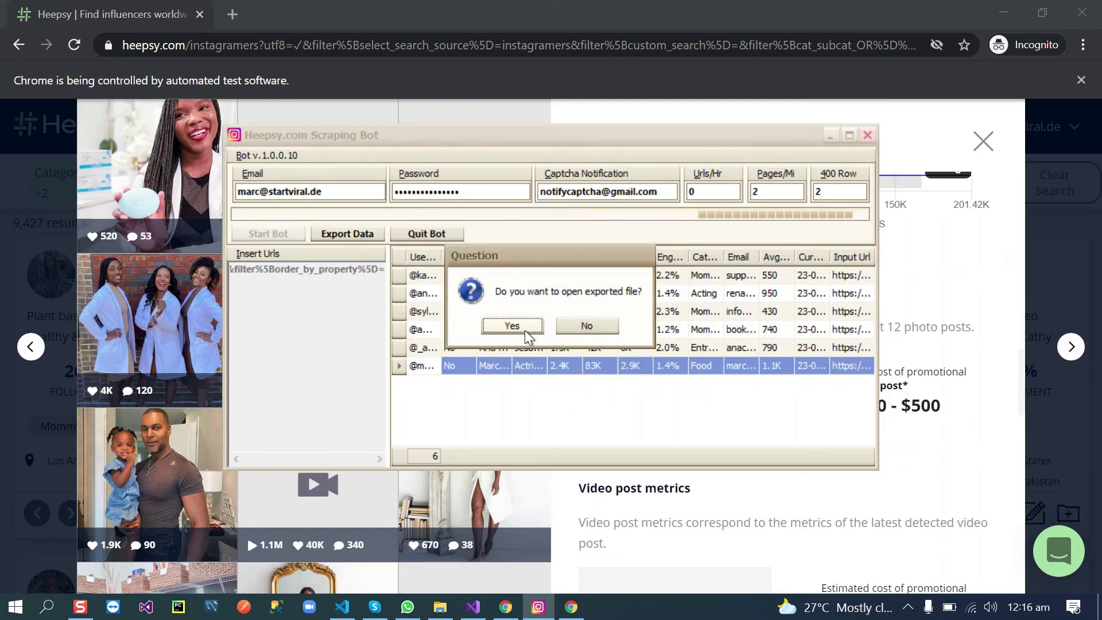
pyautogui.click(513, 325)
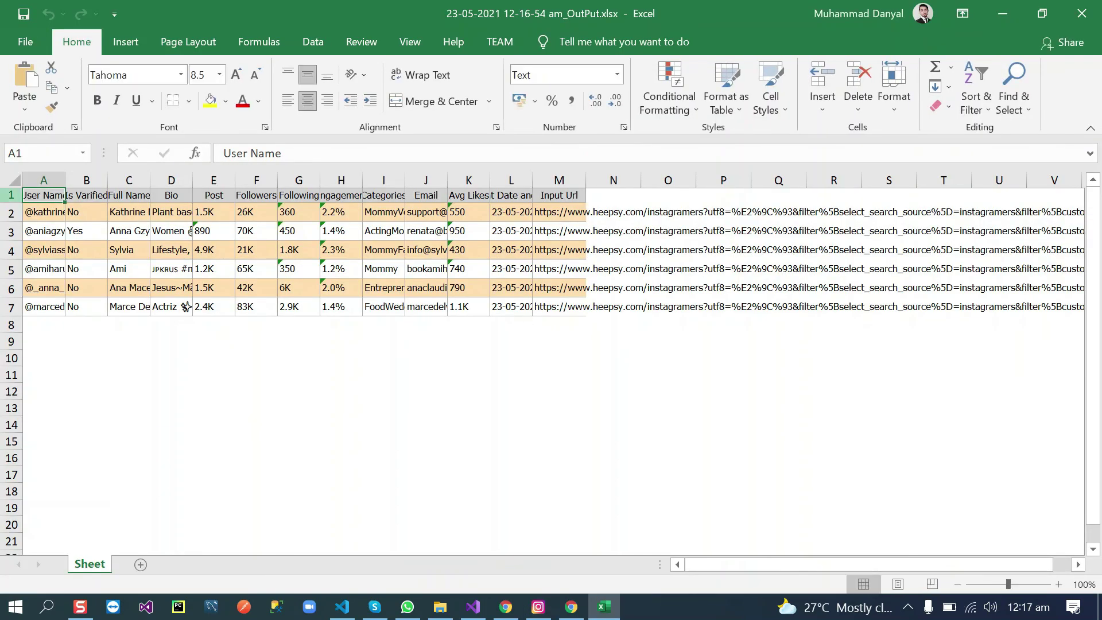
# Widen every column of the exported influencer sheet to one even width for review
pyautogui.click(14, 181)
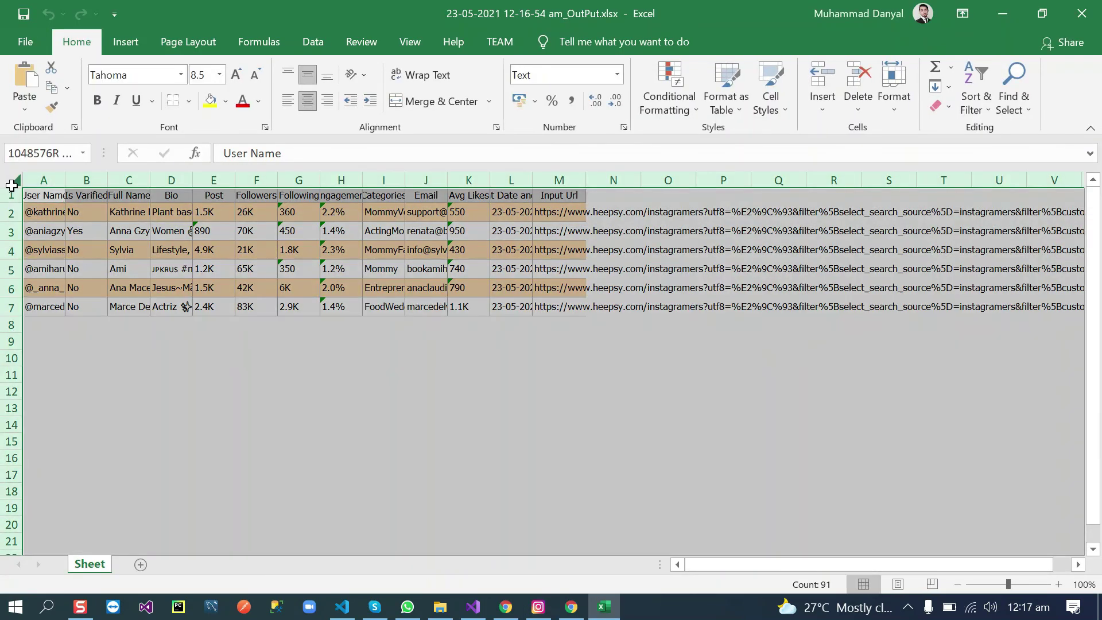
pyautogui.moveTo(73, 181); pyautogui.dragTo(119, 181)
pyautogui.click(220, 272)
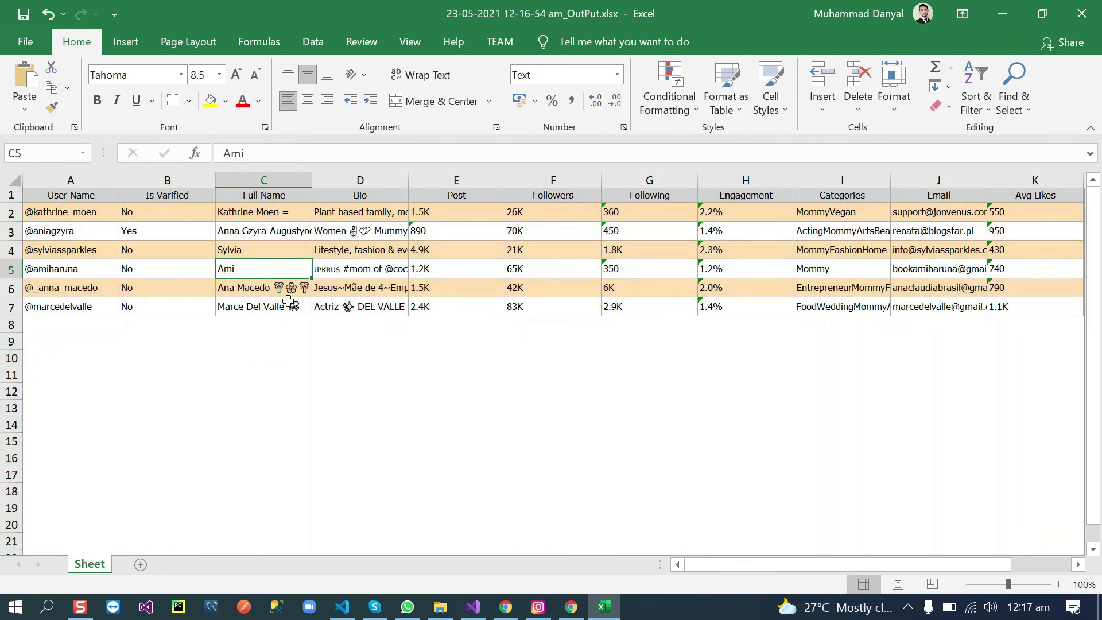
pyautogui.moveTo(806, 561)
pyautogui.mouseDown()
pyautogui.moveTo(874, 563)
pyautogui.moveTo(807, 560)
pyautogui.mouseUp()
# Close the workbook with Don't Save, discarding the column changes
pyautogui.click(1081, 14)
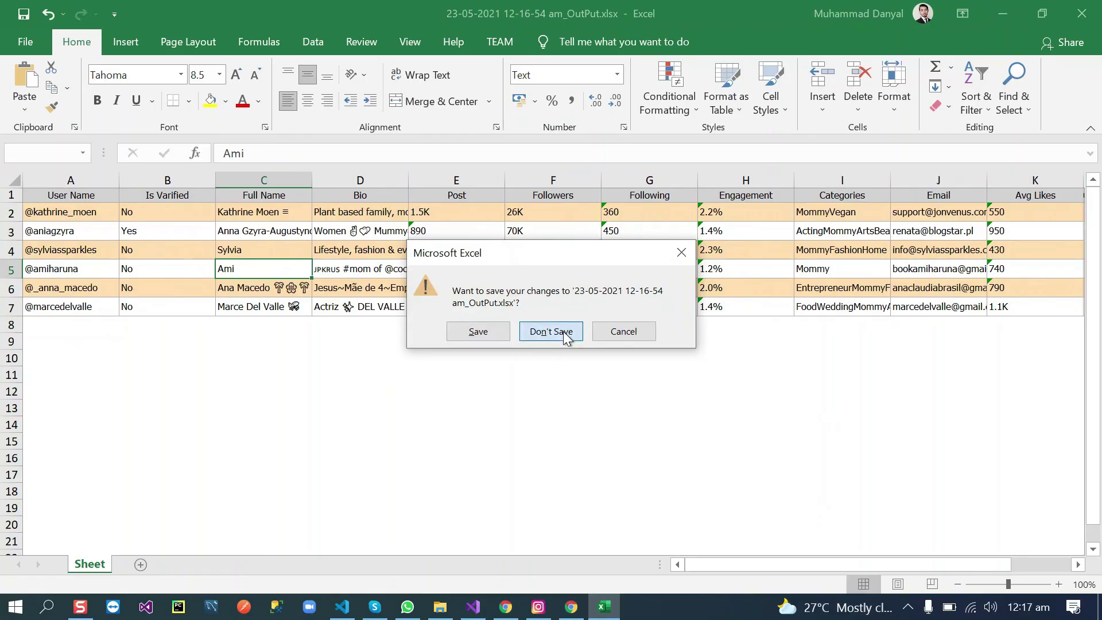
pyautogui.click(564, 331)
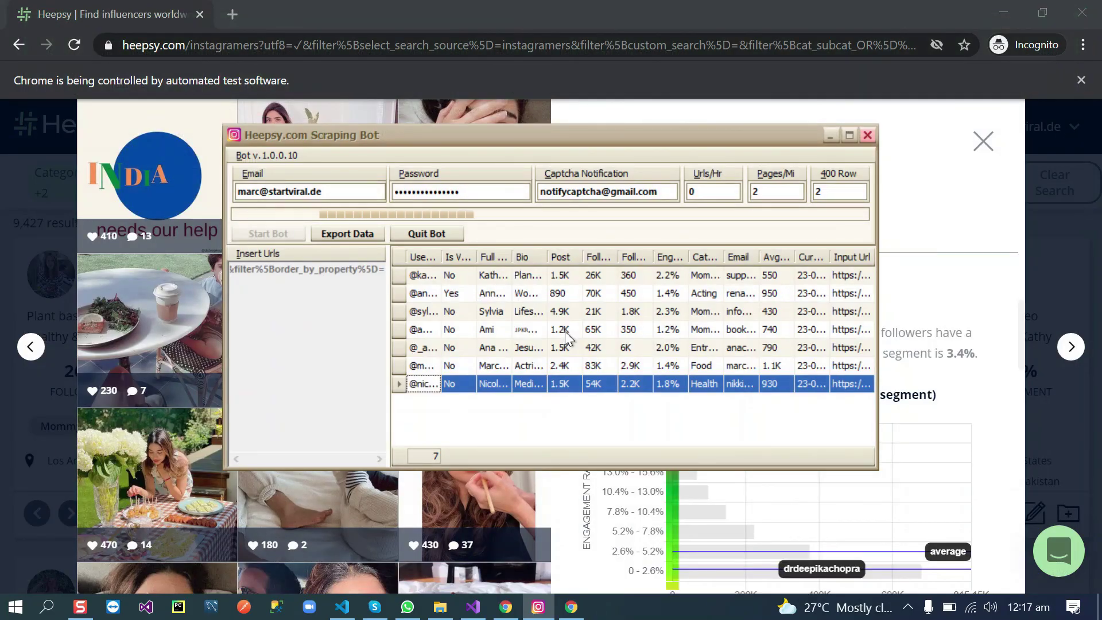